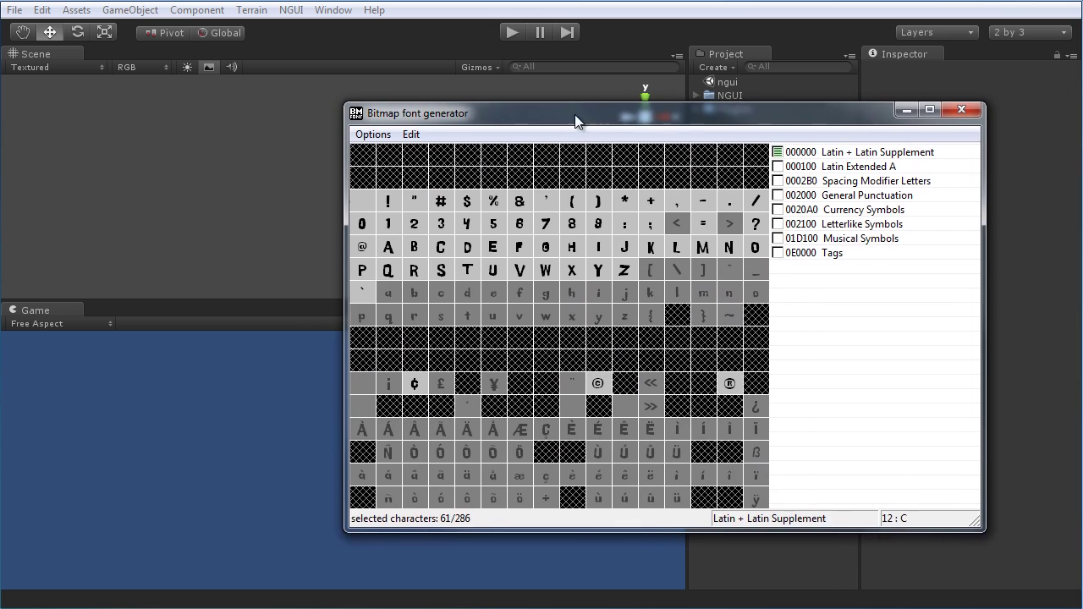
# - Reposition the BMFont window over Unity and bring up its Options list
pyautogui.moveTo(575, 117); pyautogui.dragTo(635, 118)
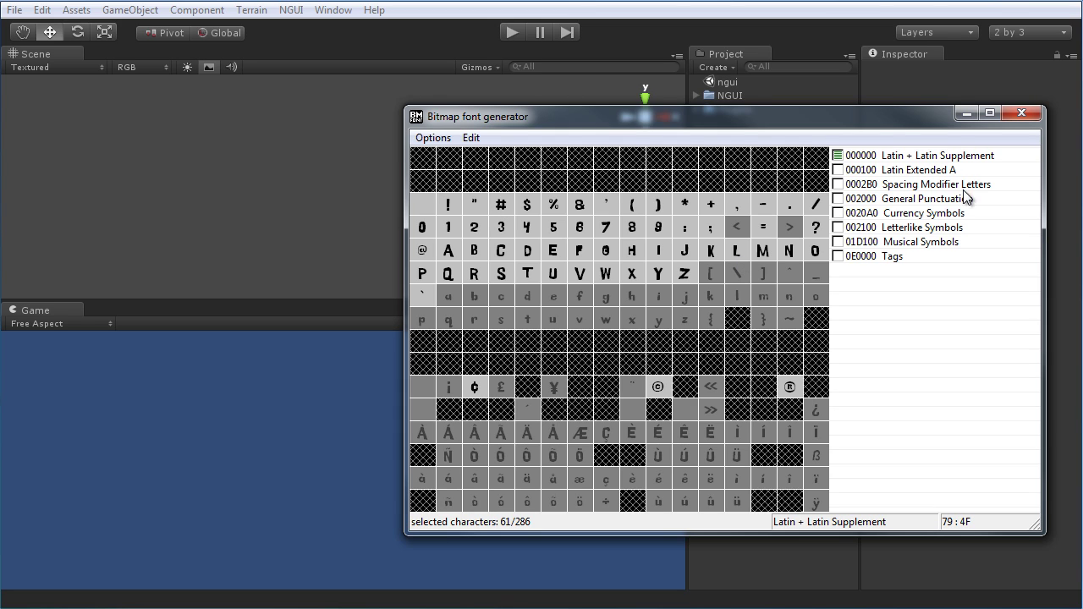
pyautogui.moveTo(912, 119); pyautogui.dragTo(856, 131)
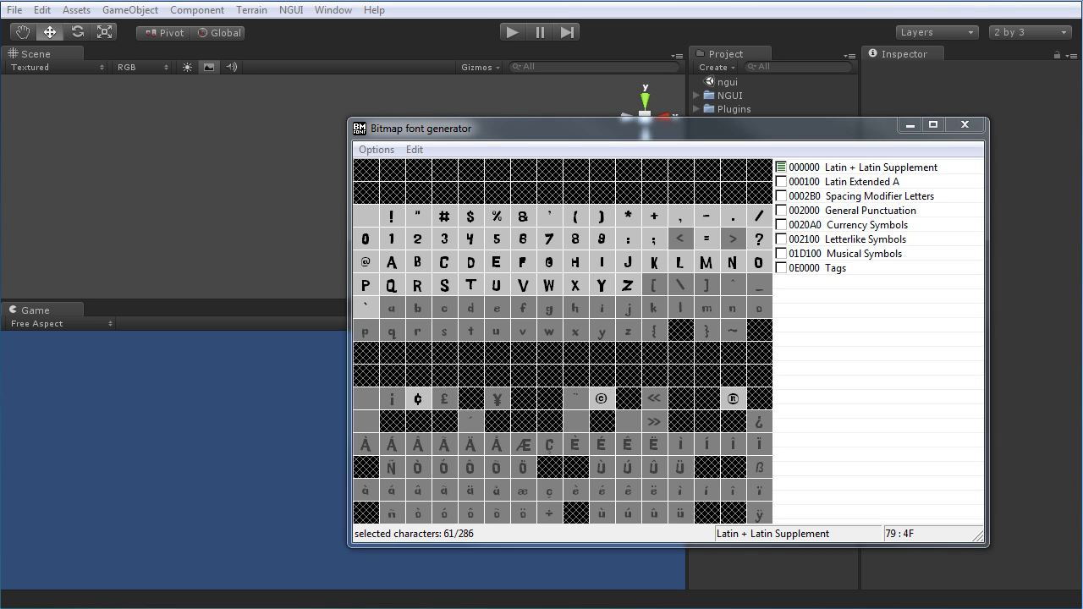
pyautogui.moveTo(1082, 12); pyautogui.dragTo(872, 15)
pyautogui.moveTo(556, 137); pyautogui.dragTo(568, 113)
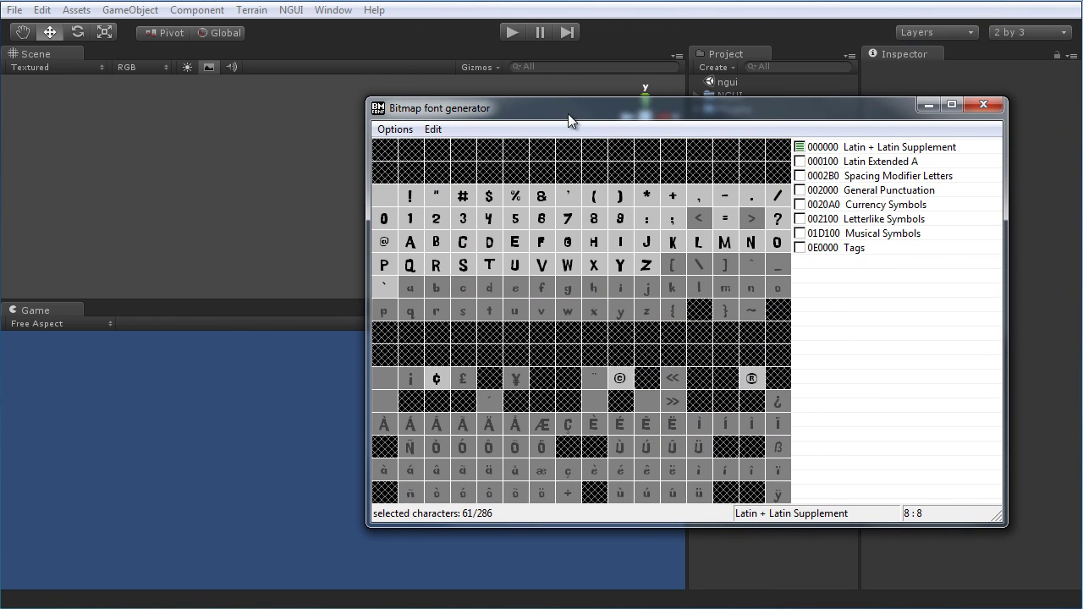
pyautogui.click(388, 134)
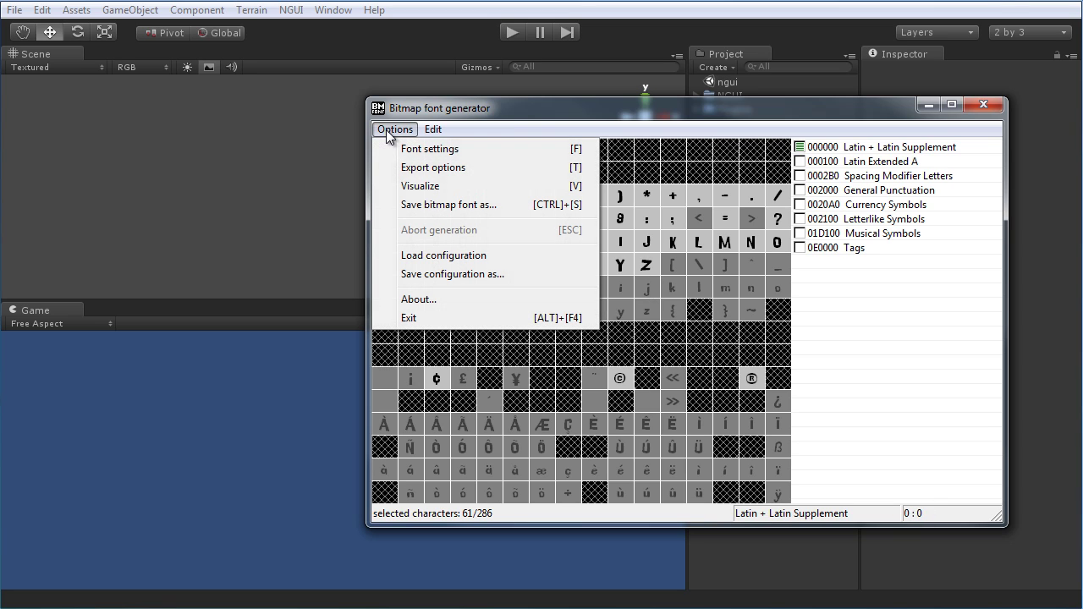
# - Move the BMFont window down-right and reopen the Font settings dialog
pyautogui.click(432, 150)
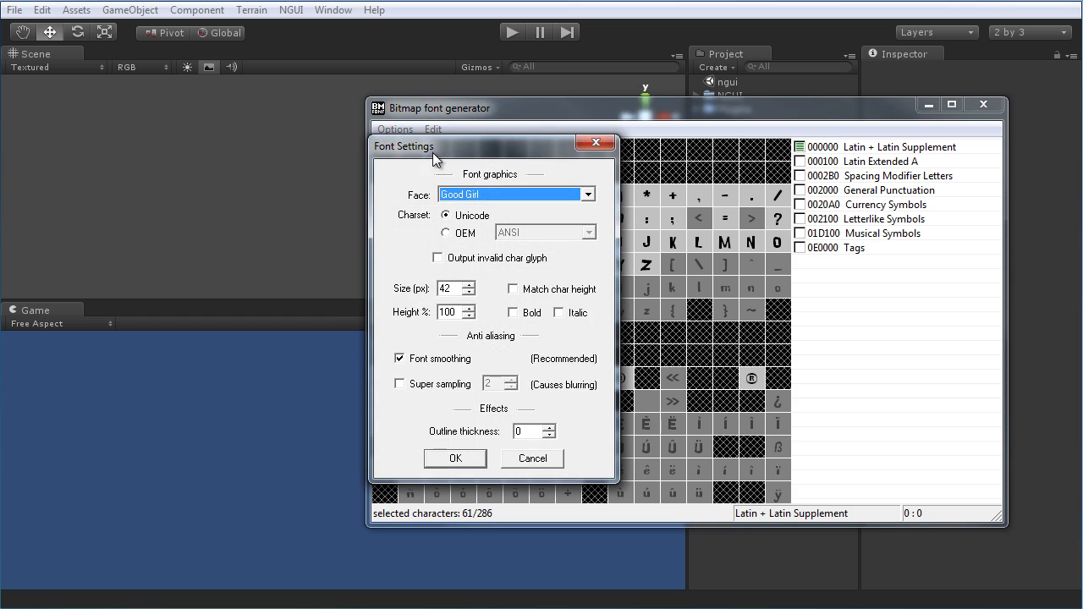
pyautogui.click(596, 149)
pyautogui.moveTo(489, 110); pyautogui.dragTo(504, 125)
pyautogui.click(411, 145)
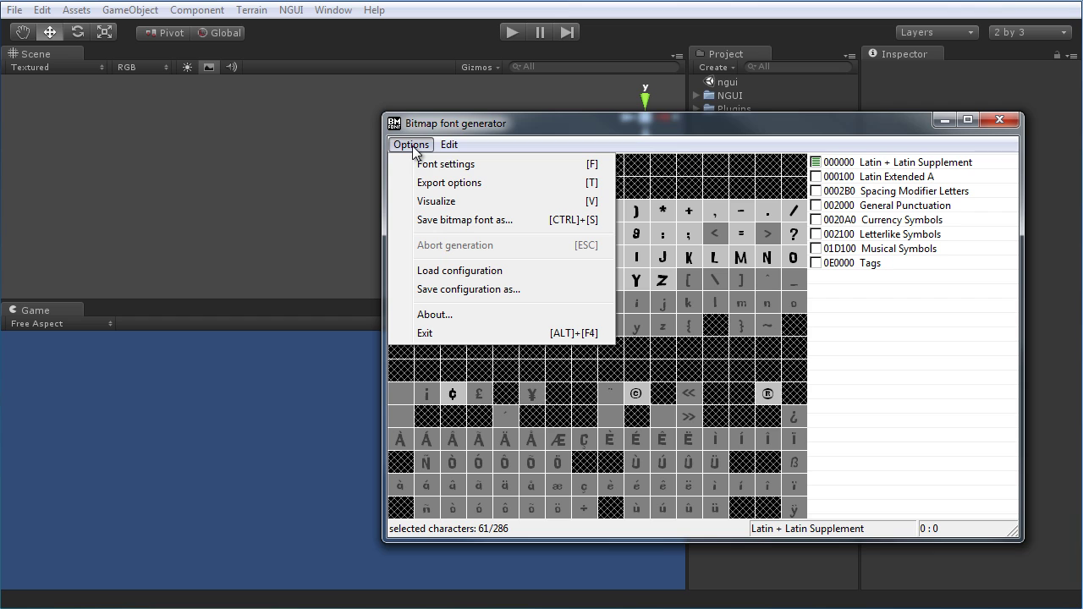
pyautogui.click(449, 164)
pyautogui.moveTo(495, 162); pyautogui.dragTo(518, 161)
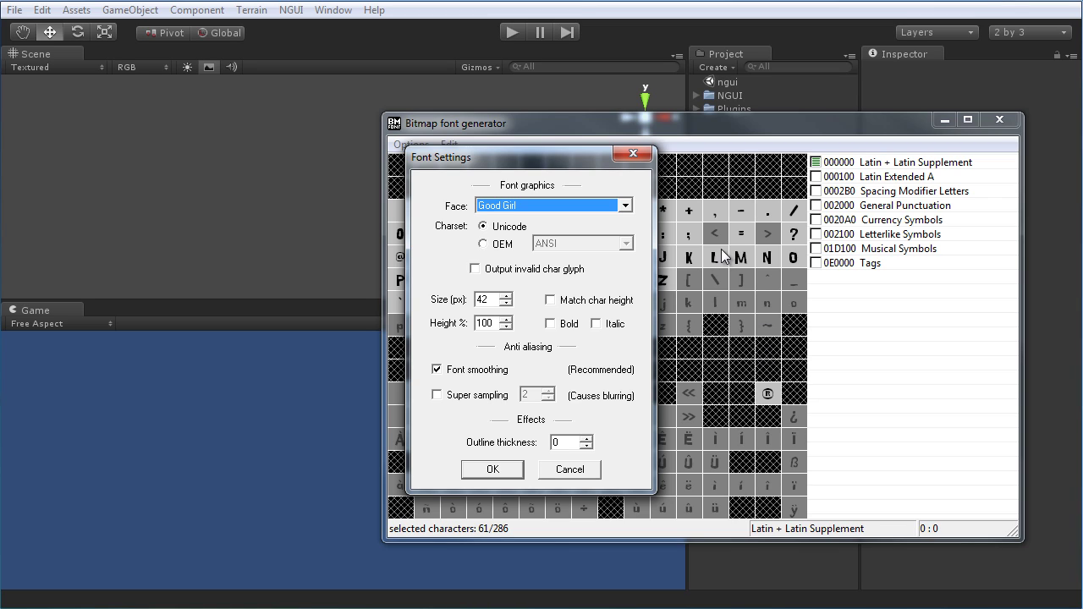
# - Set the font face to Gunship and apply the font settings
pyautogui.click(616, 208)
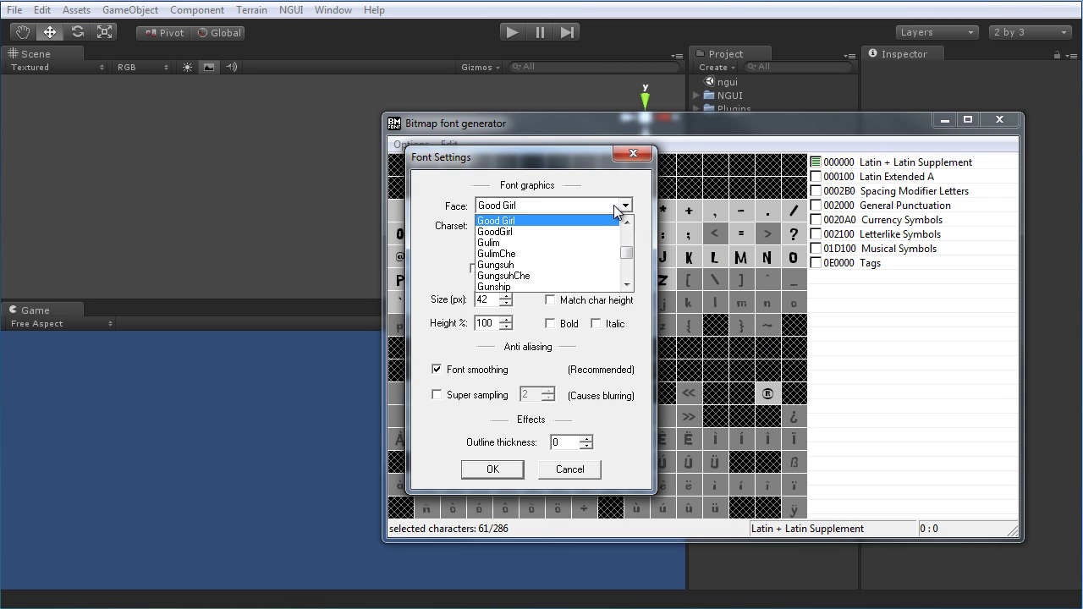
pyautogui.moveTo(627, 252); pyautogui.dragTo(631, 277)
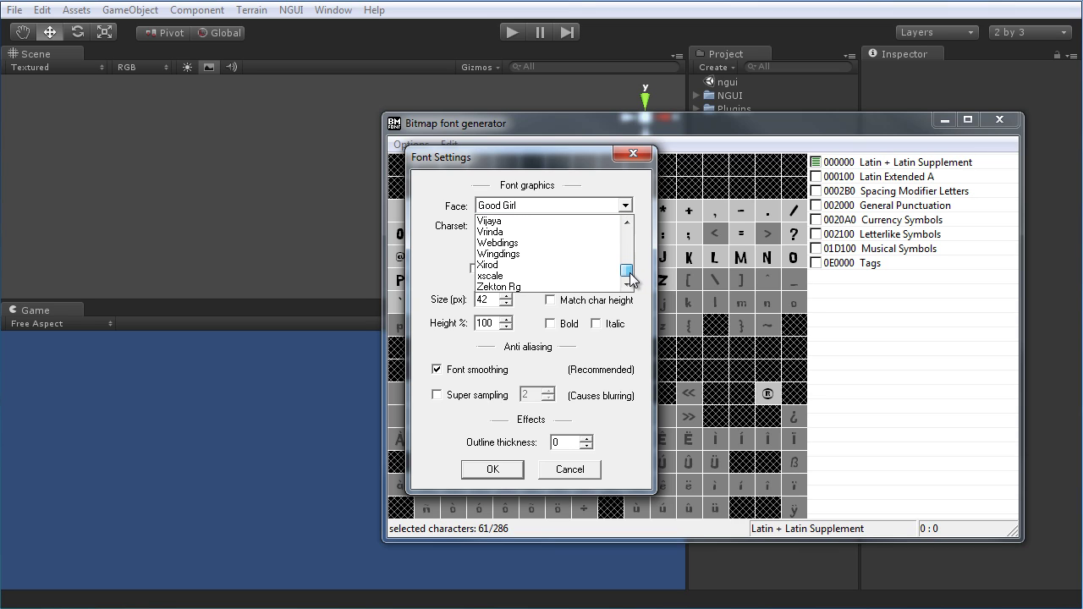
pyautogui.click(541, 265)
pyautogui.click(624, 206)
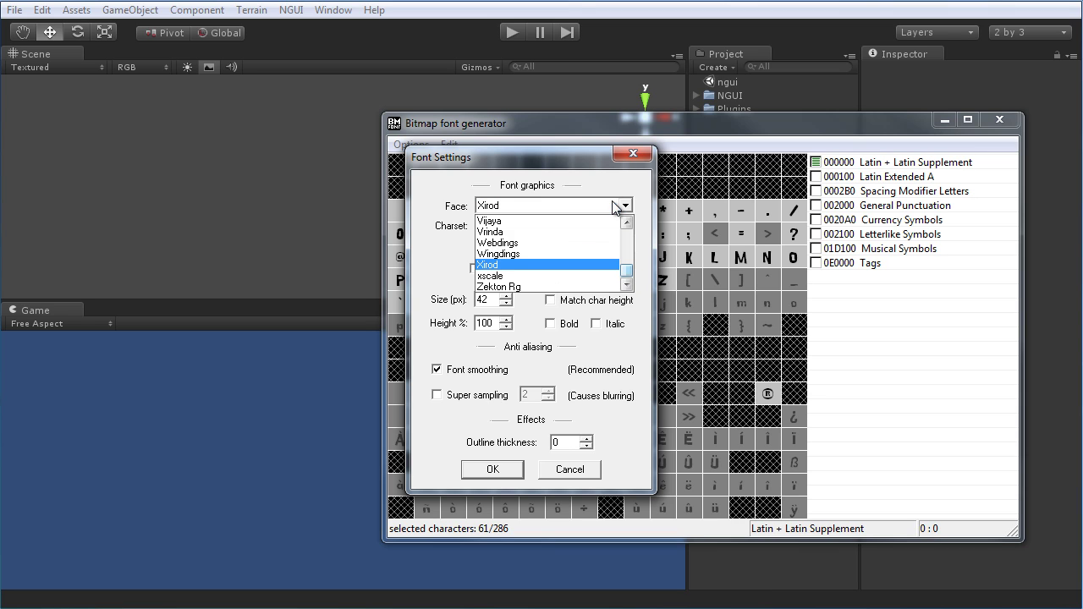
pyautogui.moveTo(627, 274)
pyautogui.mouseDown()
pyautogui.moveTo(625, 224)
pyautogui.moveTo(627, 256)
pyautogui.mouseUp()
pyautogui.click(506, 253)
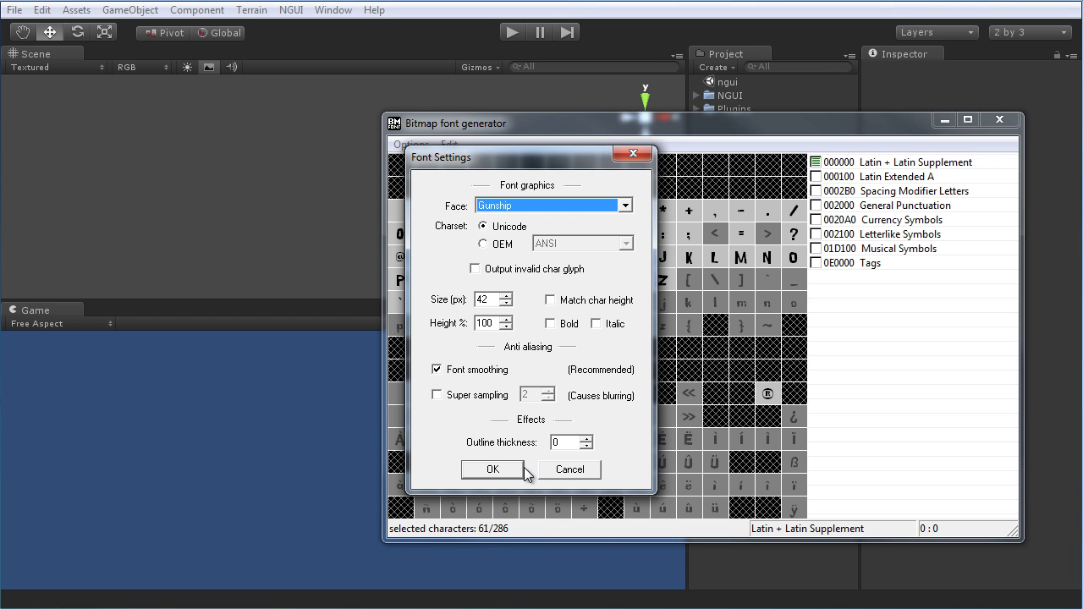
pyautogui.click(506, 473)
pyautogui.click(411, 145)
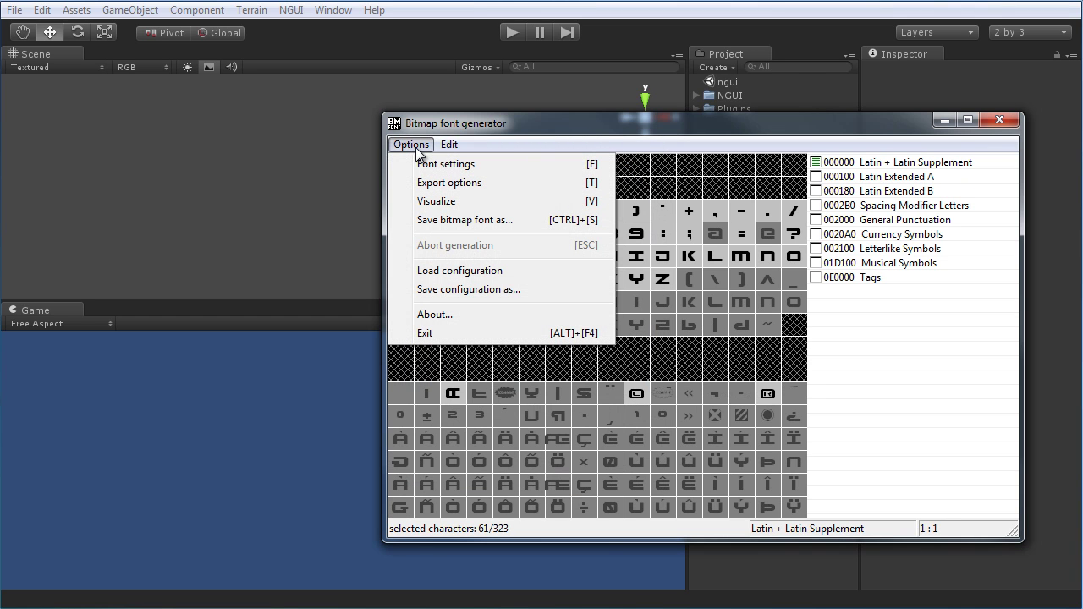
pyautogui.click(412, 145)
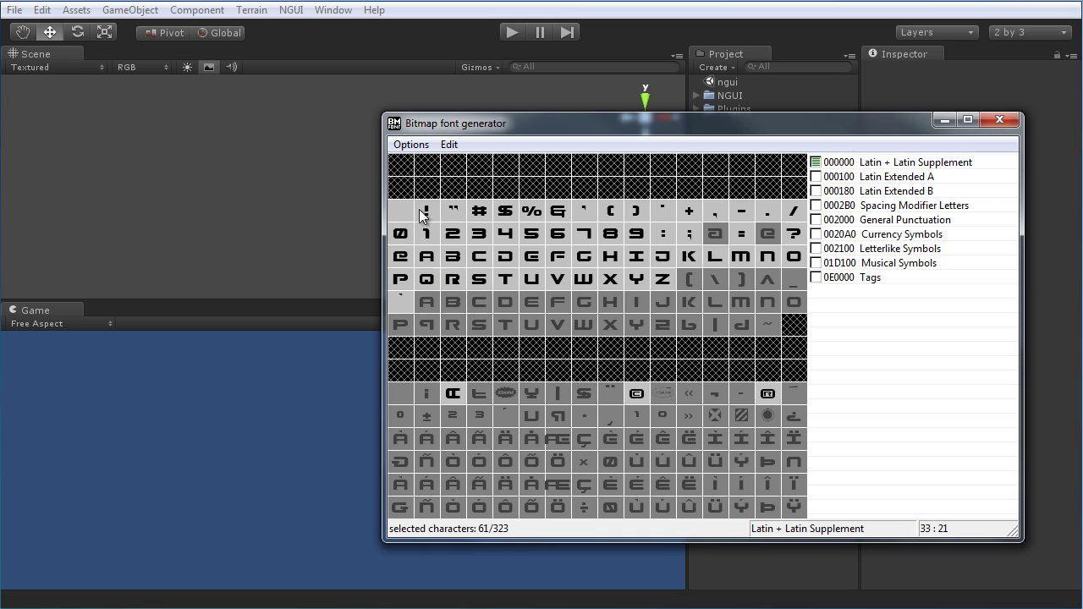
pyautogui.click(412, 146)
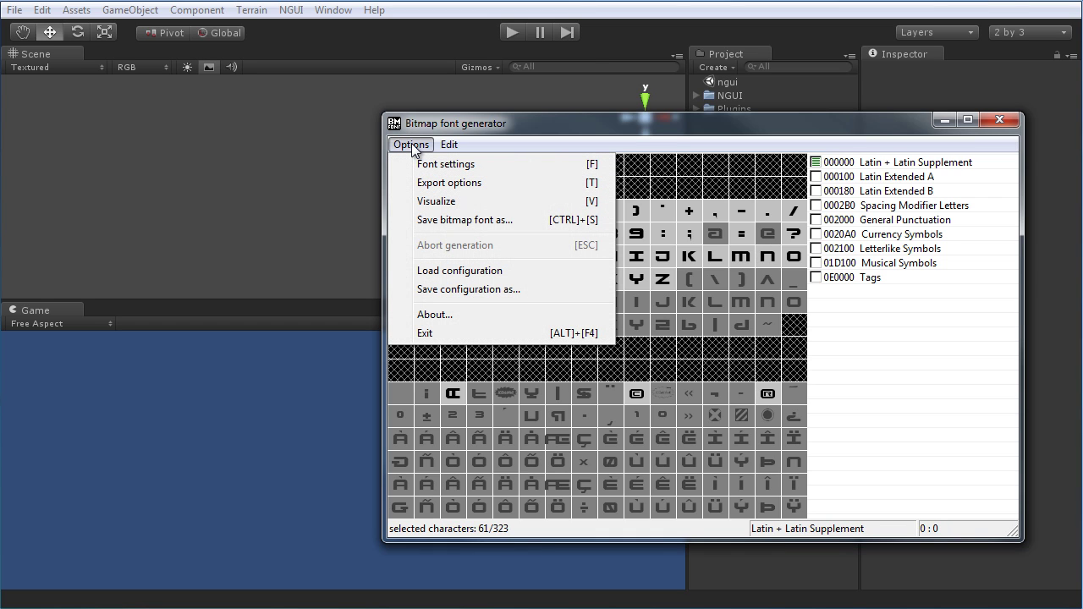
pyautogui.click(466, 184)
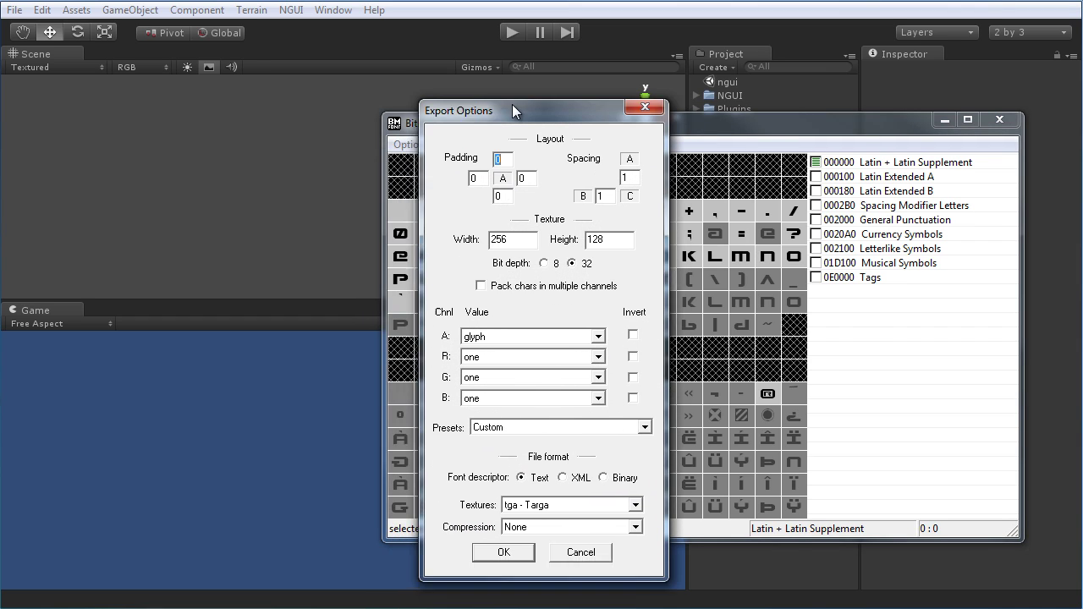
pyautogui.moveTo(512, 104); pyautogui.dragTo(474, 76)
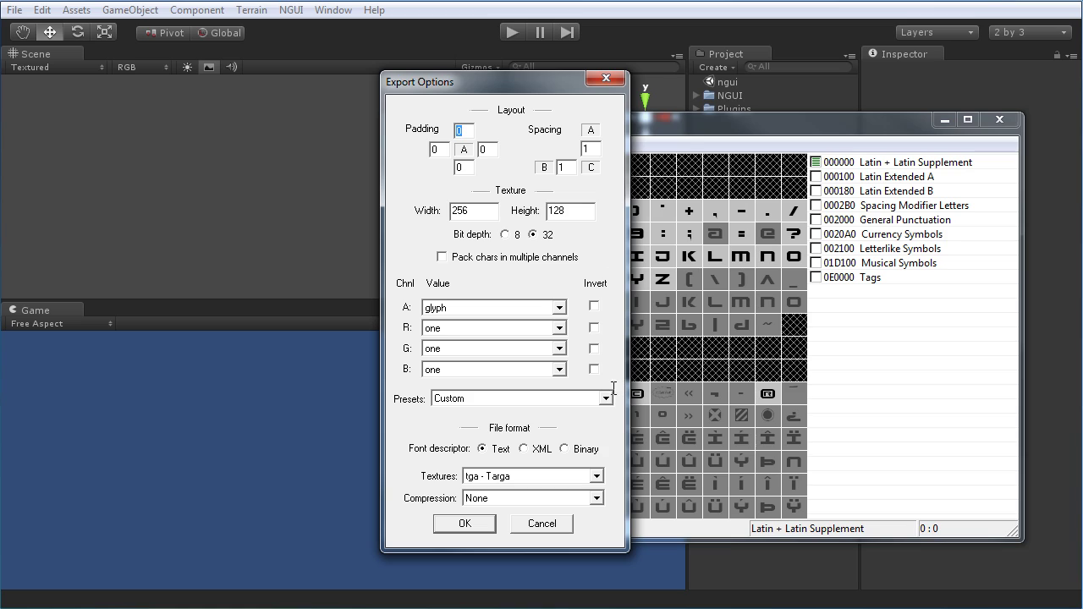
pyautogui.click(485, 212)
pyautogui.press('Tab')
pyautogui.moveTo(535, 86); pyautogui.dragTo(350, 86)
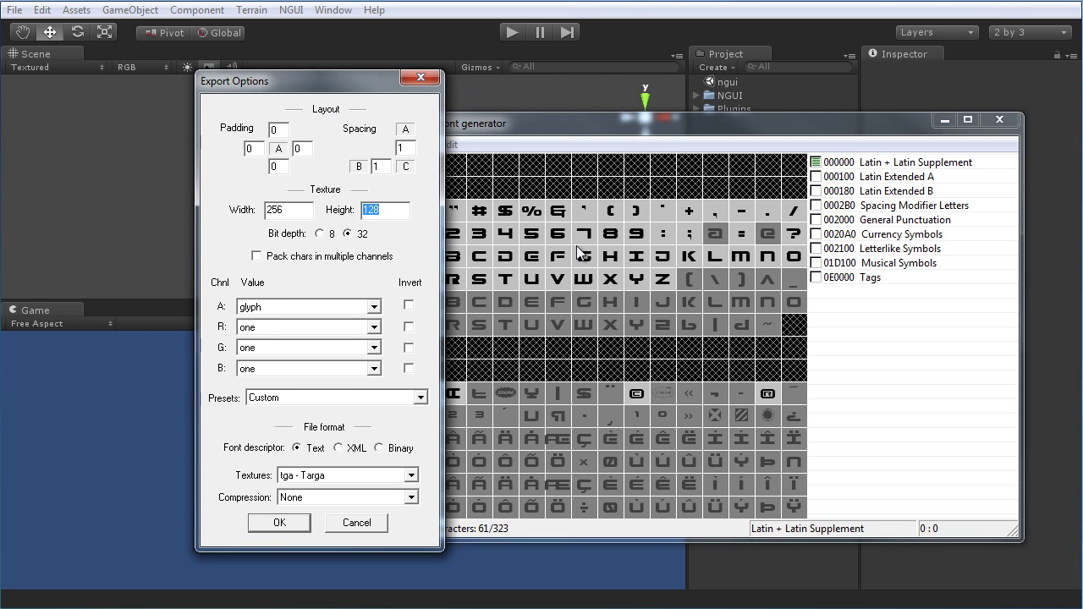
pyautogui.doubleClick(304, 216)
pyautogui.doubleClick(390, 217)
pyautogui.moveTo(303, 82); pyautogui.dragTo(487, 83)
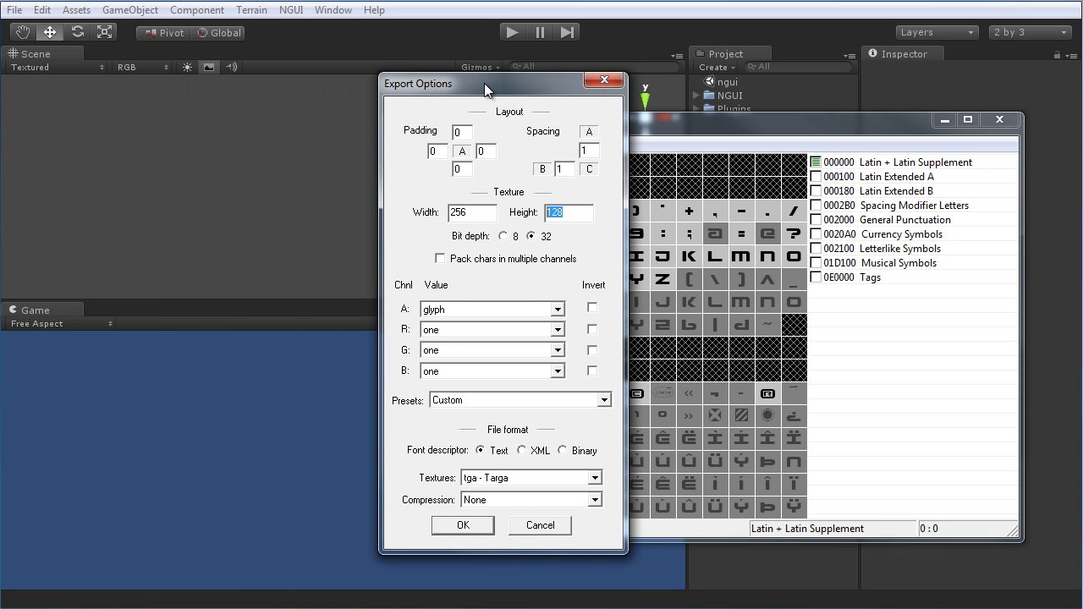
# - Preview the generated Gunship font texture in an enlarged window, then close it
pyautogui.click(463, 526)
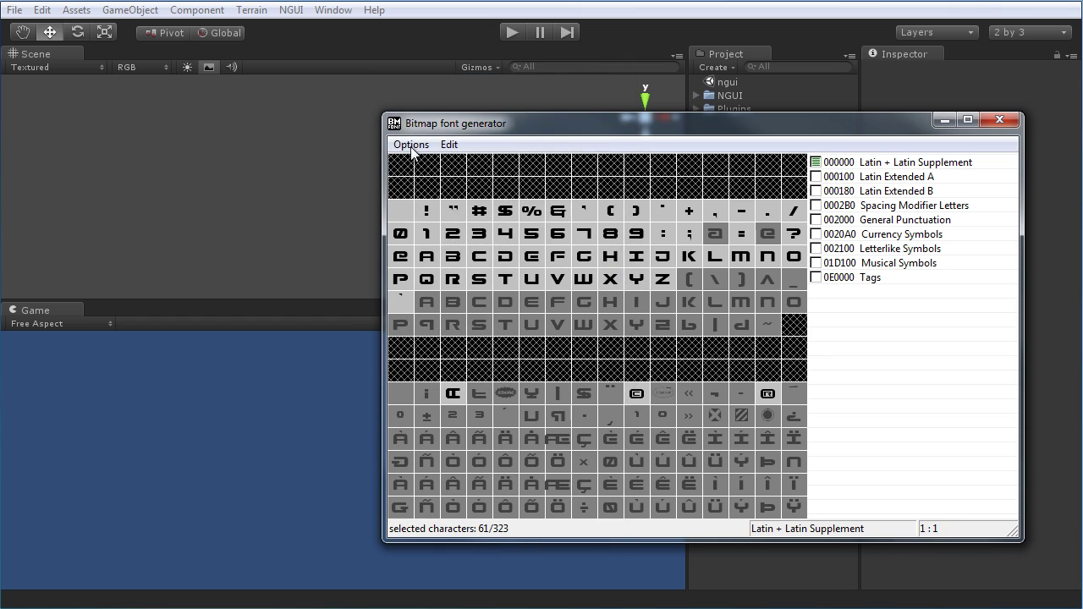
pyautogui.click(411, 145)
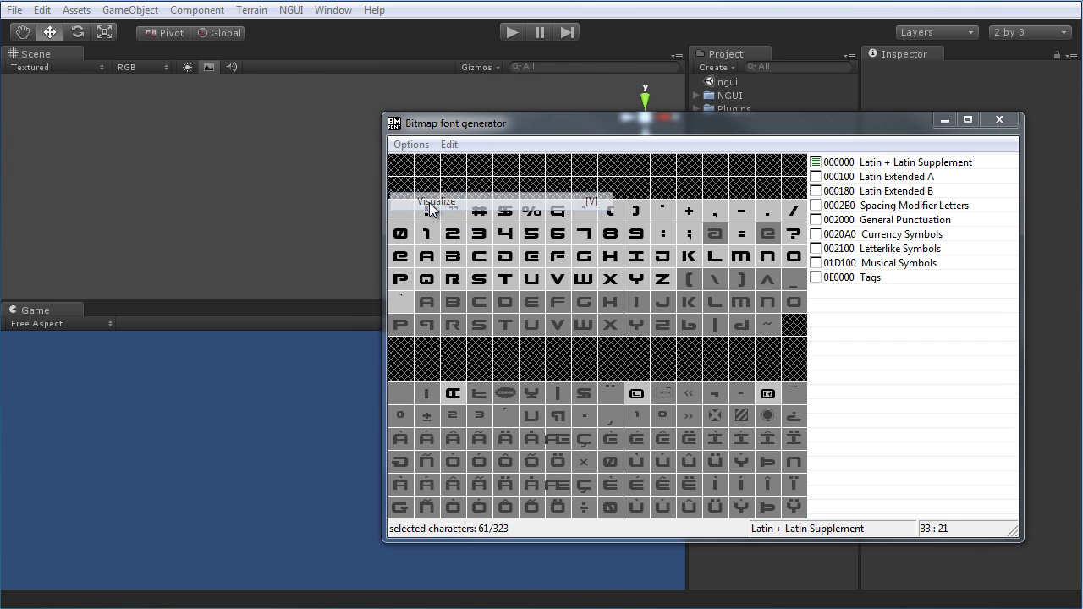
pyautogui.click(425, 203)
pyautogui.moveTo(306, 216); pyautogui.dragTo(365, 295)
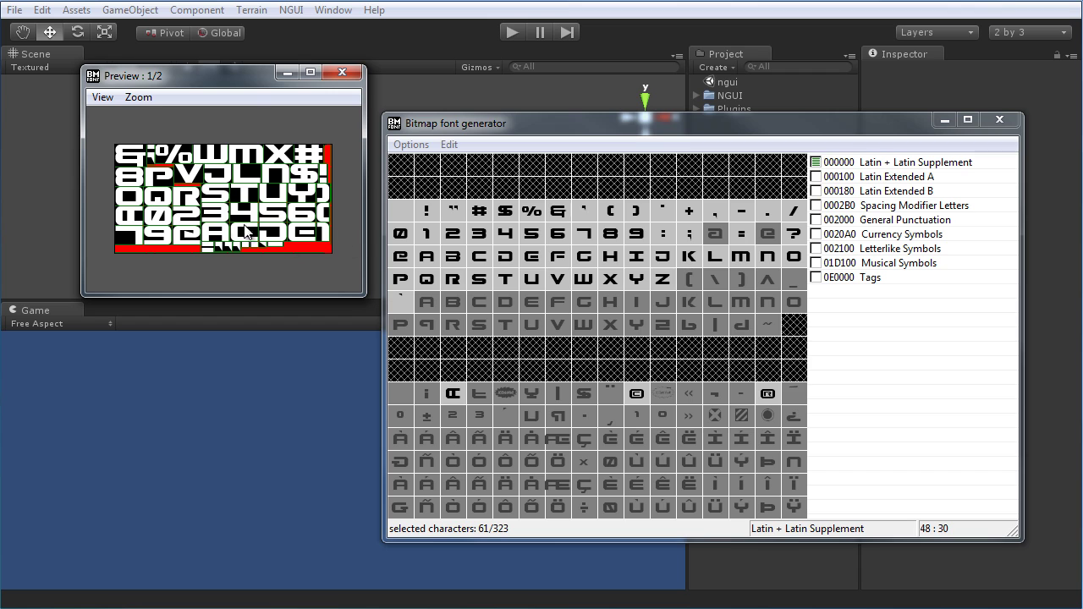
pyautogui.click(343, 73)
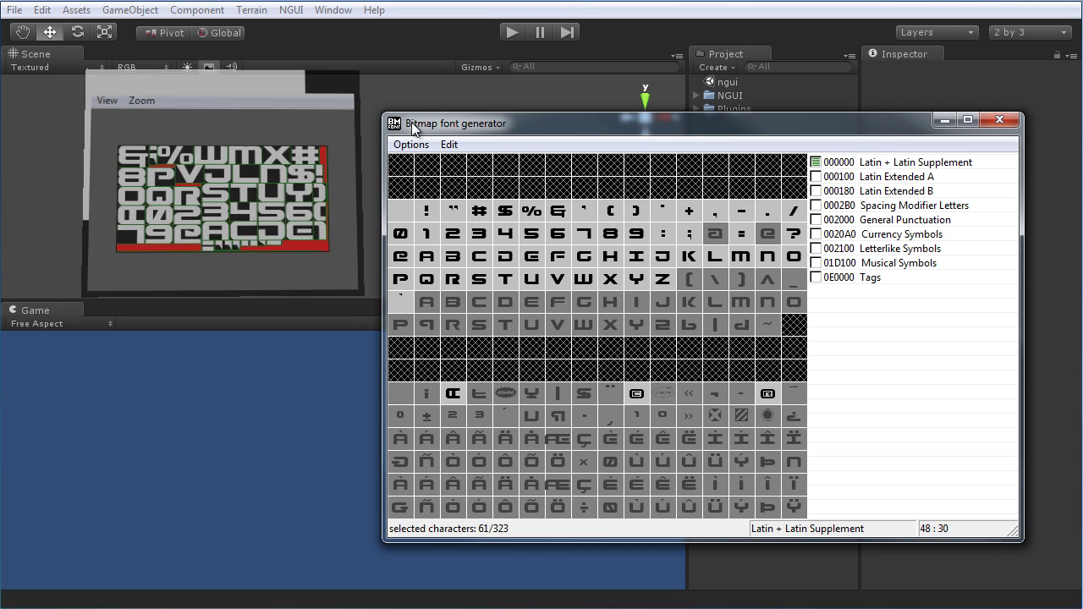
# - Set the export texture height to 256 and check the single-page texture preview
pyautogui.click(411, 145)
pyautogui.click(453, 188)
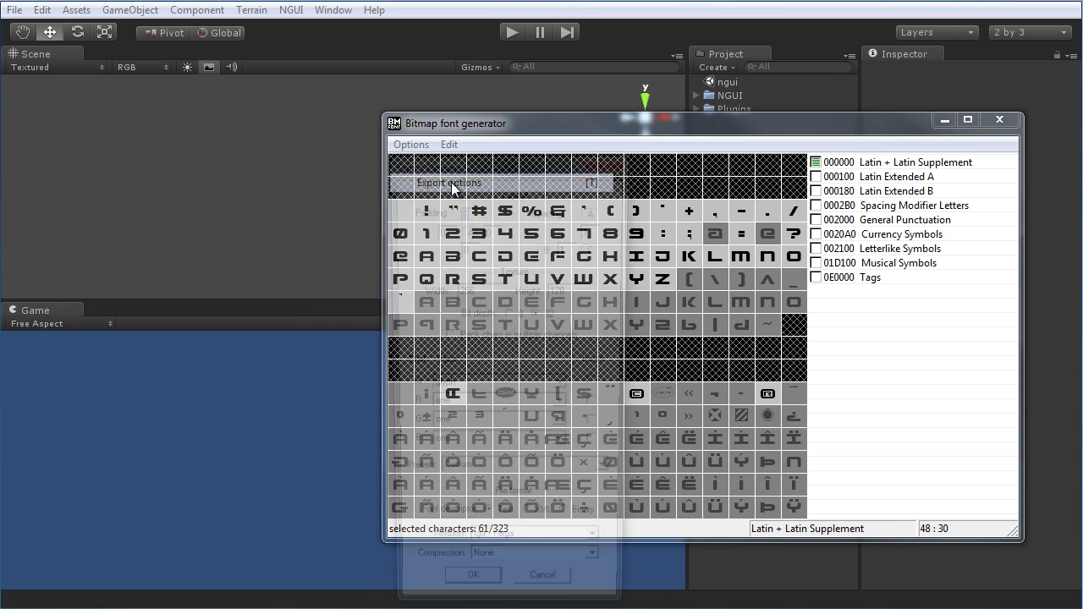
pyautogui.doubleClick(560, 290)
pyautogui.write('256')
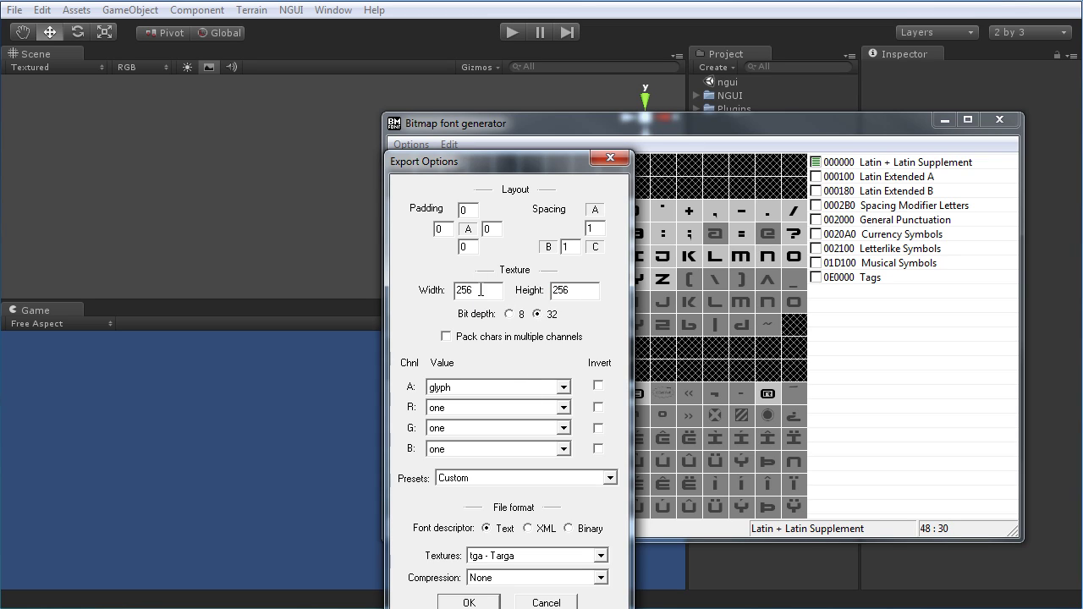
pyautogui.click(476, 603)
pyautogui.click(423, 143)
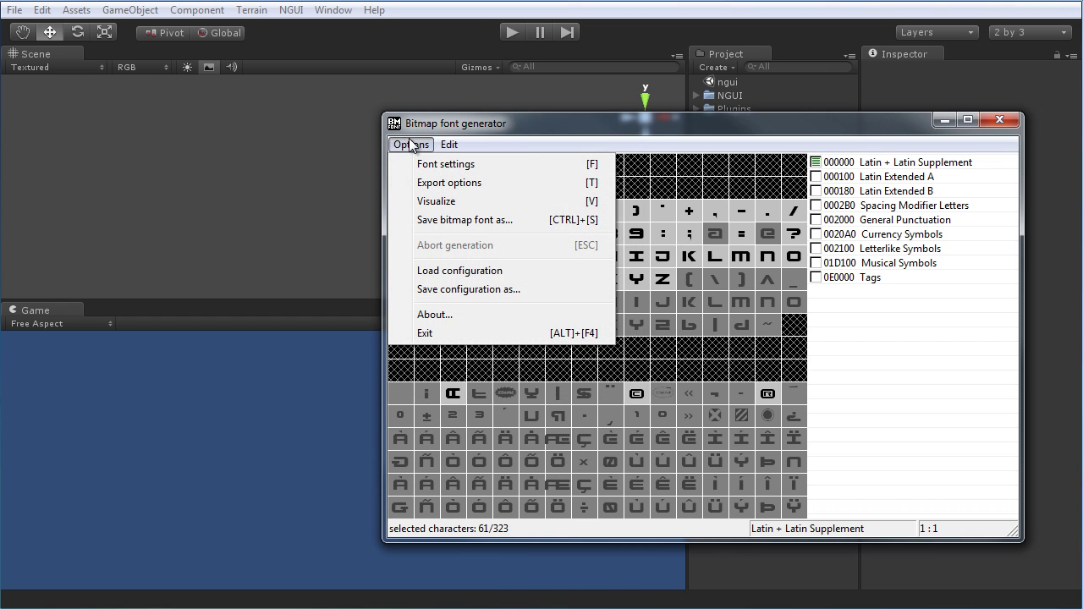
pyautogui.click(410, 200)
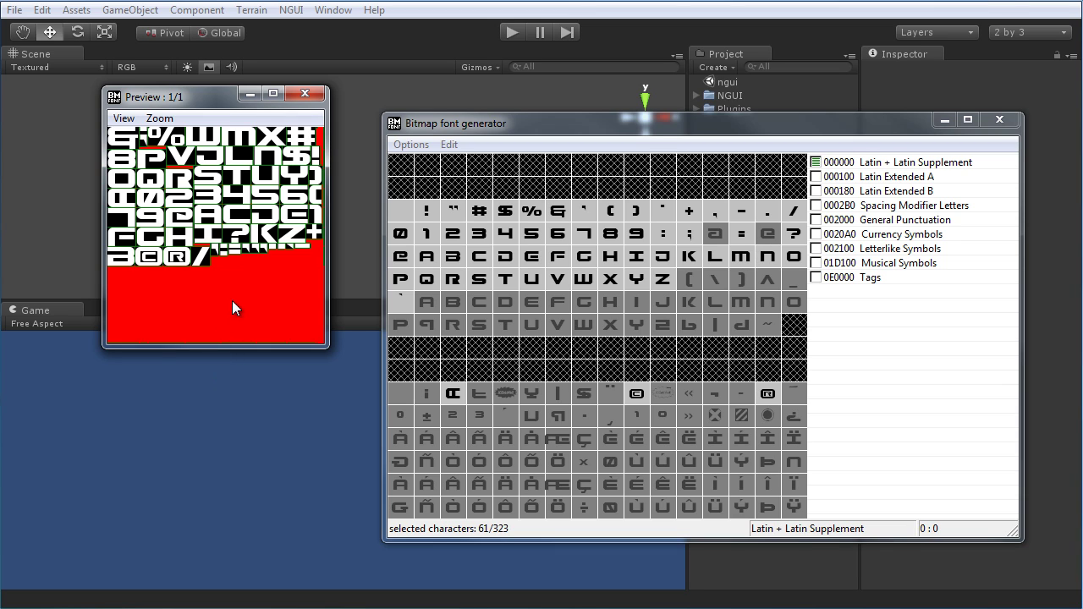
pyautogui.click(312, 96)
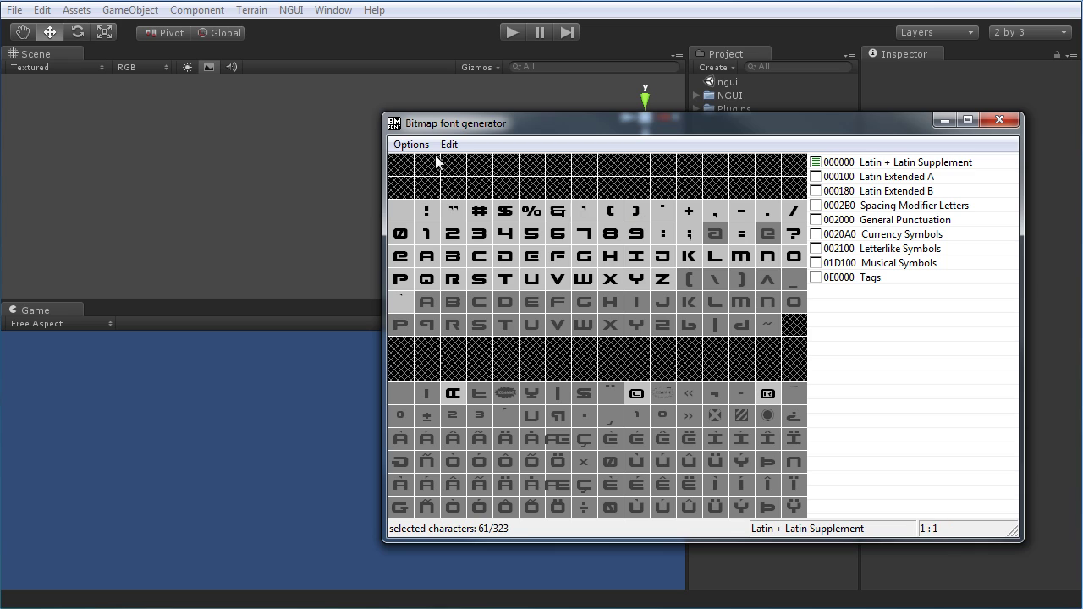
pyautogui.click(412, 145)
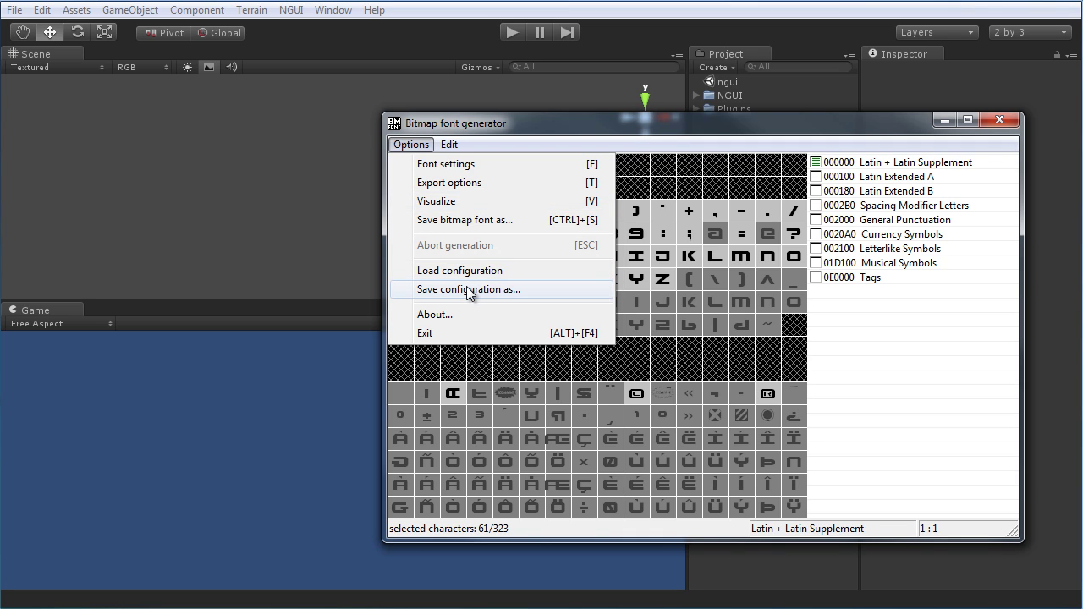
pyautogui.click(466, 182)
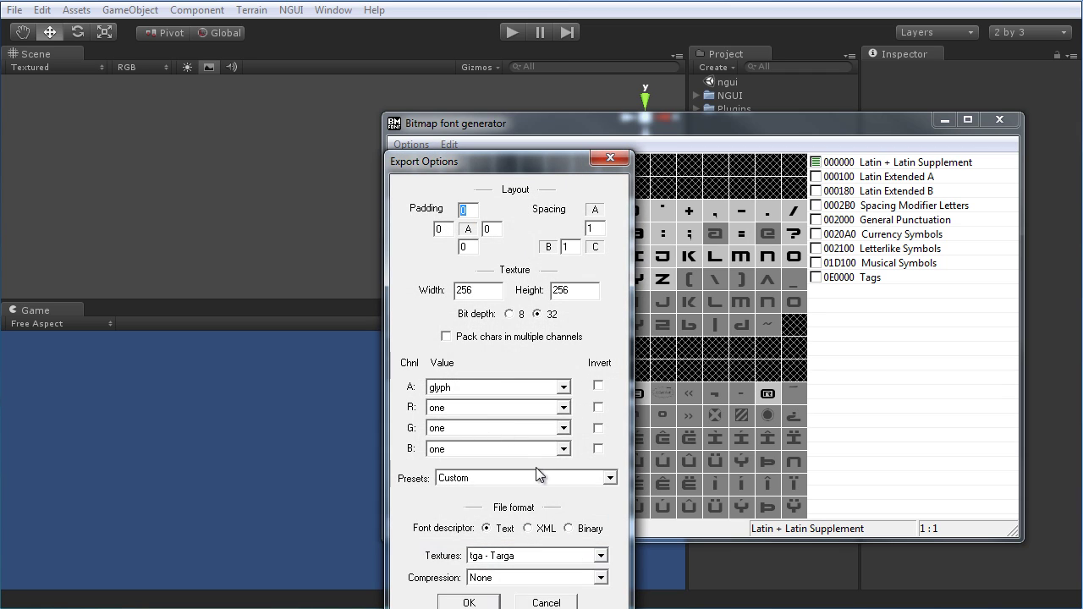
pyautogui.click(611, 159)
pyautogui.click(411, 145)
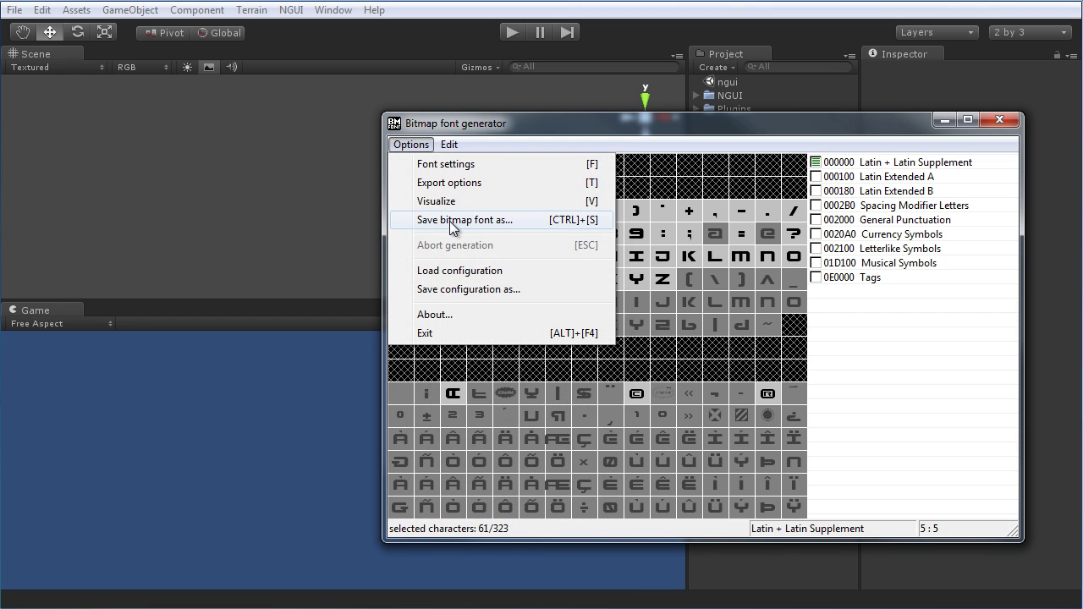
pyautogui.click(454, 290)
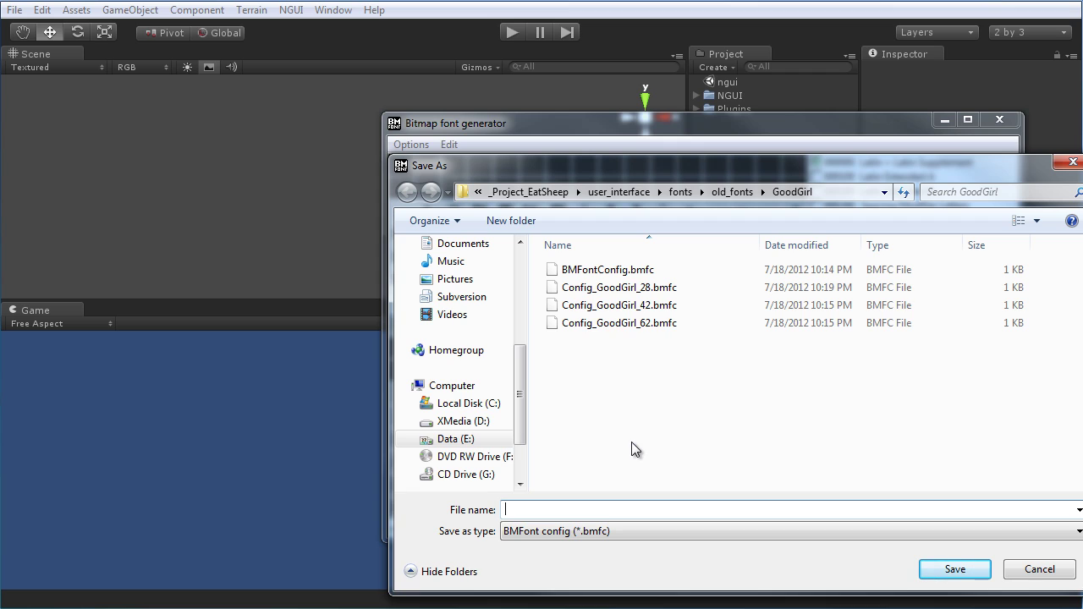
pyautogui.click(614, 287)
pyautogui.click(608, 307)
pyautogui.click(613, 324)
pyautogui.click(613, 288)
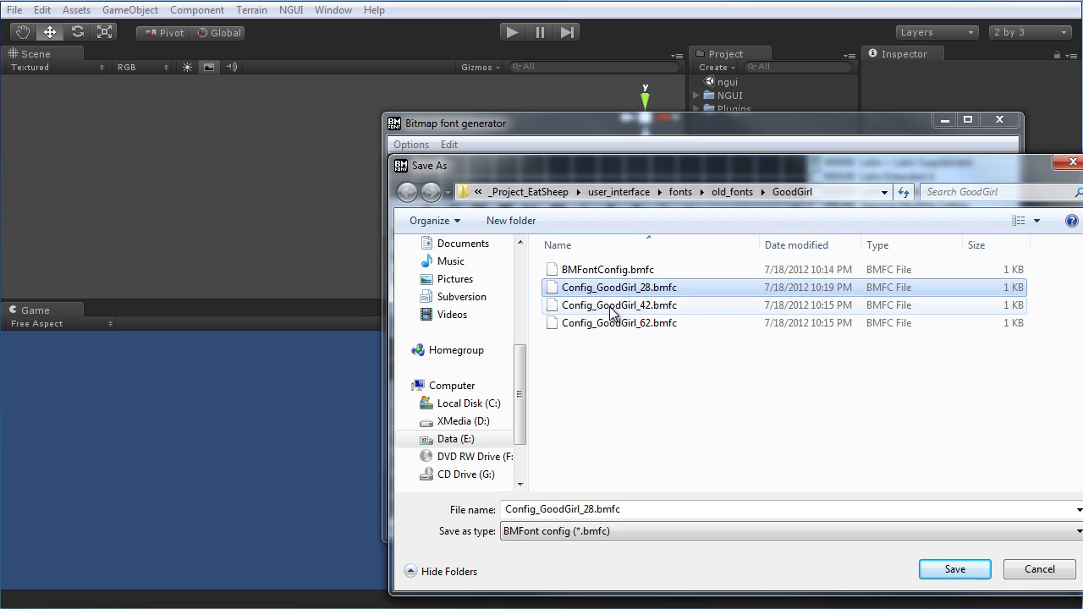
pyautogui.click(611, 305)
pyautogui.click(611, 325)
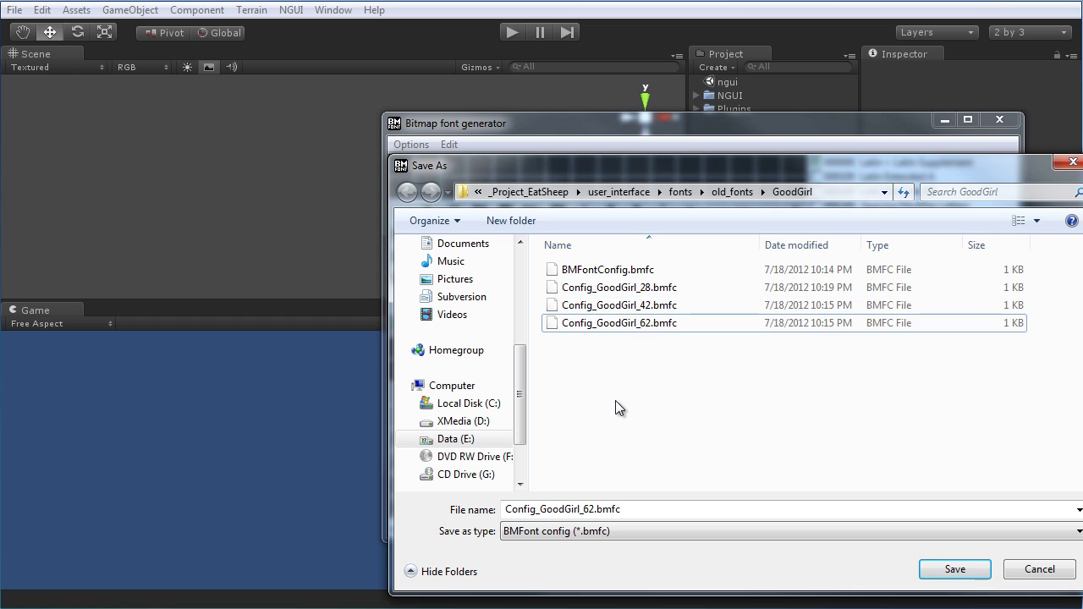
pyautogui.click(1049, 573)
pyautogui.click(410, 144)
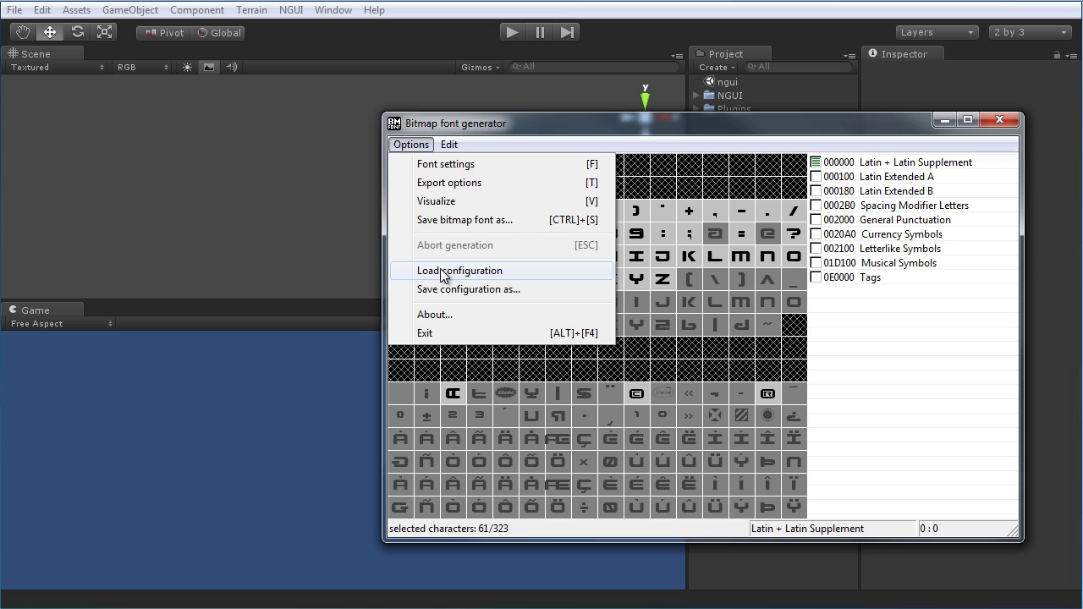
# - Toggle the Latin character ranges off and clear the whole character selection
pyautogui.click(718, 133)
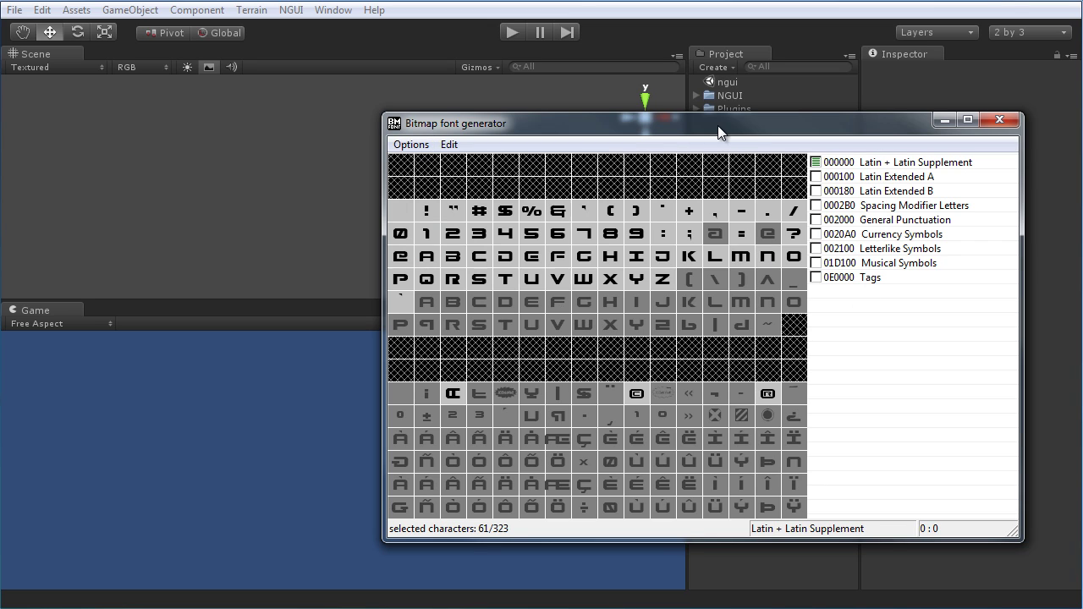
pyautogui.click(815, 162)
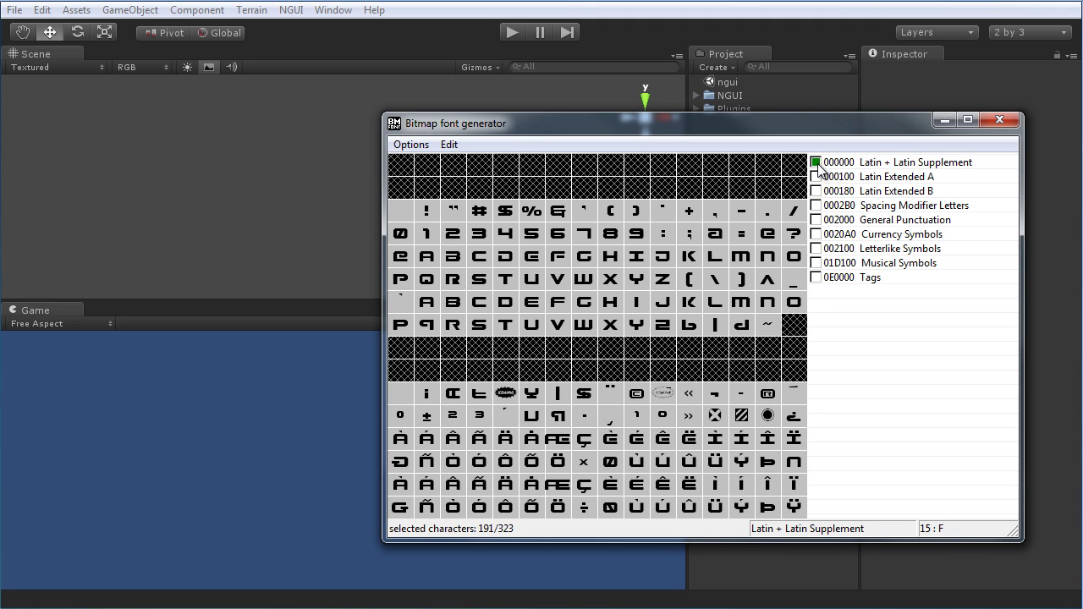
pyautogui.click(815, 176)
pyautogui.click(815, 191)
pyautogui.click(815, 190)
pyautogui.click(815, 176)
pyautogui.click(815, 162)
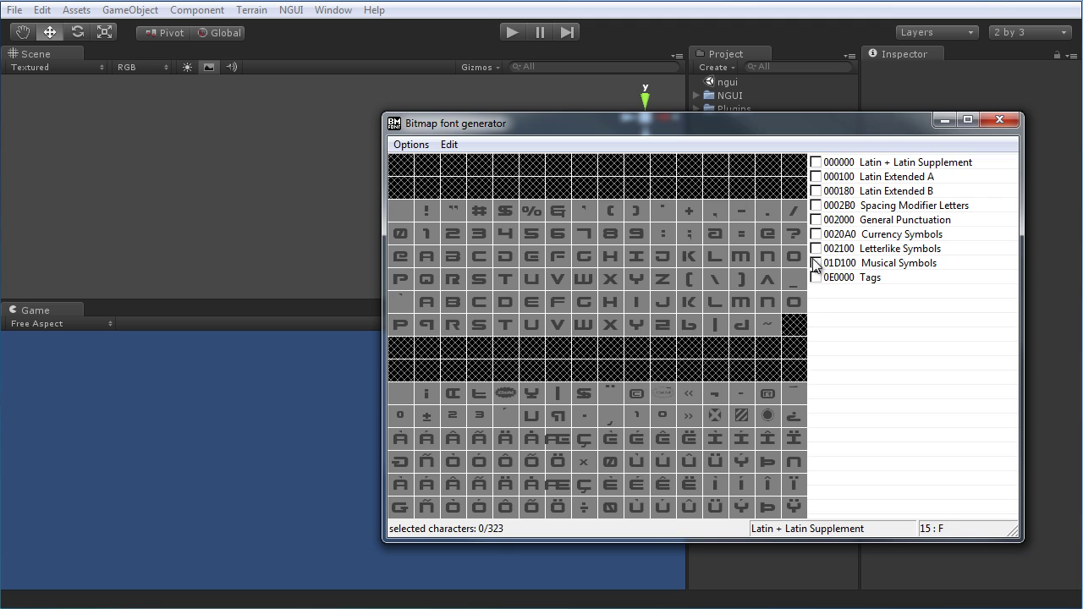
pyautogui.click(815, 162)
pyautogui.click(815, 176)
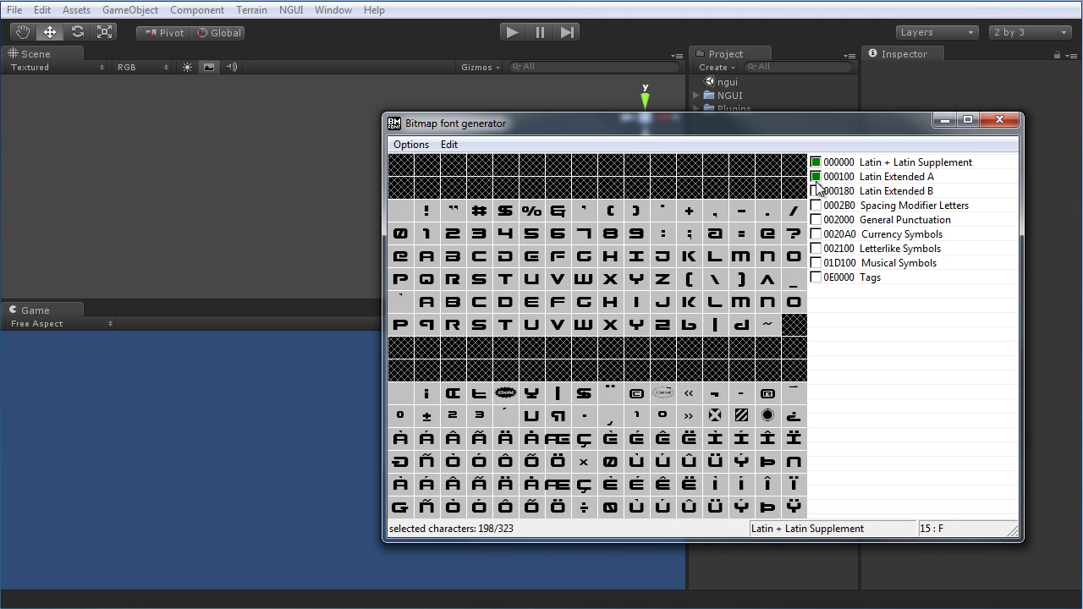
pyautogui.click(815, 176)
pyautogui.click(815, 162)
pyautogui.click(815, 162)
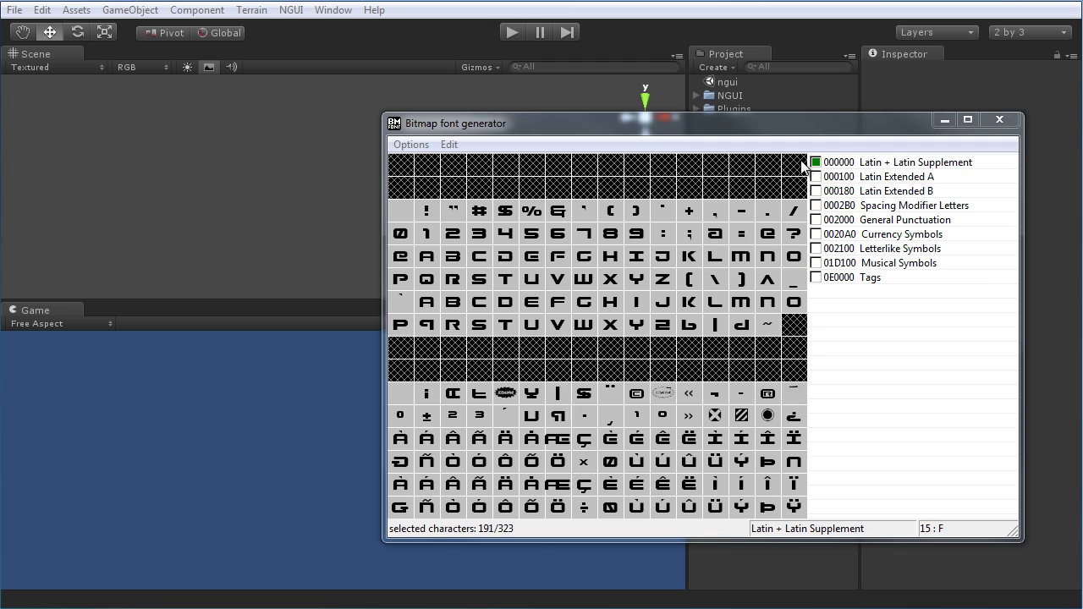
pyautogui.click(818, 165)
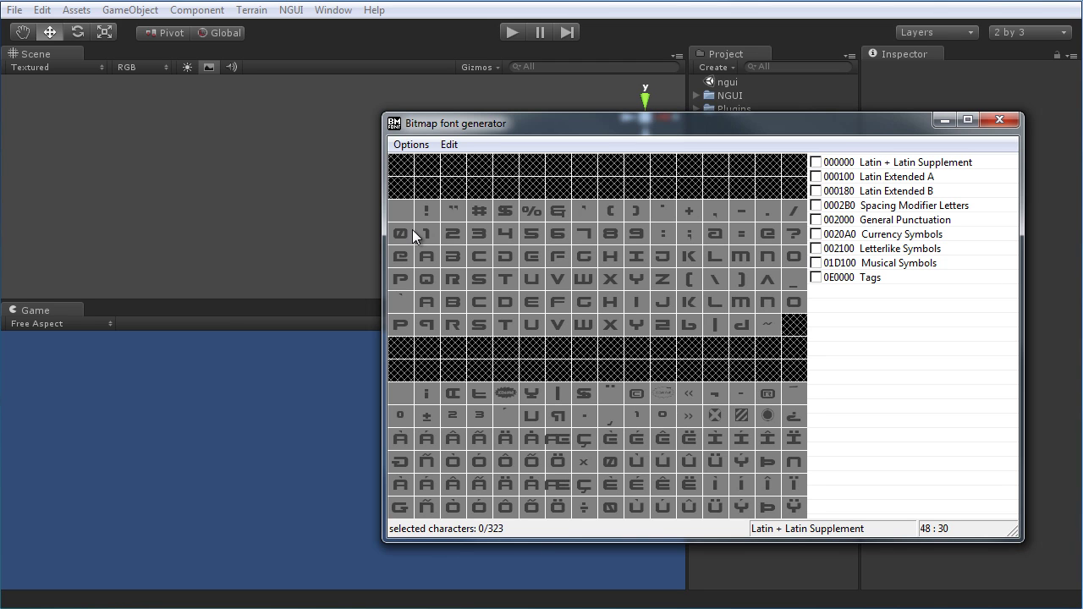
# - Select the digits and upper- and lowercase letter rows, dropping +, 8 and some letters
pyautogui.moveTo(405, 240); pyautogui.dragTo(630, 239)
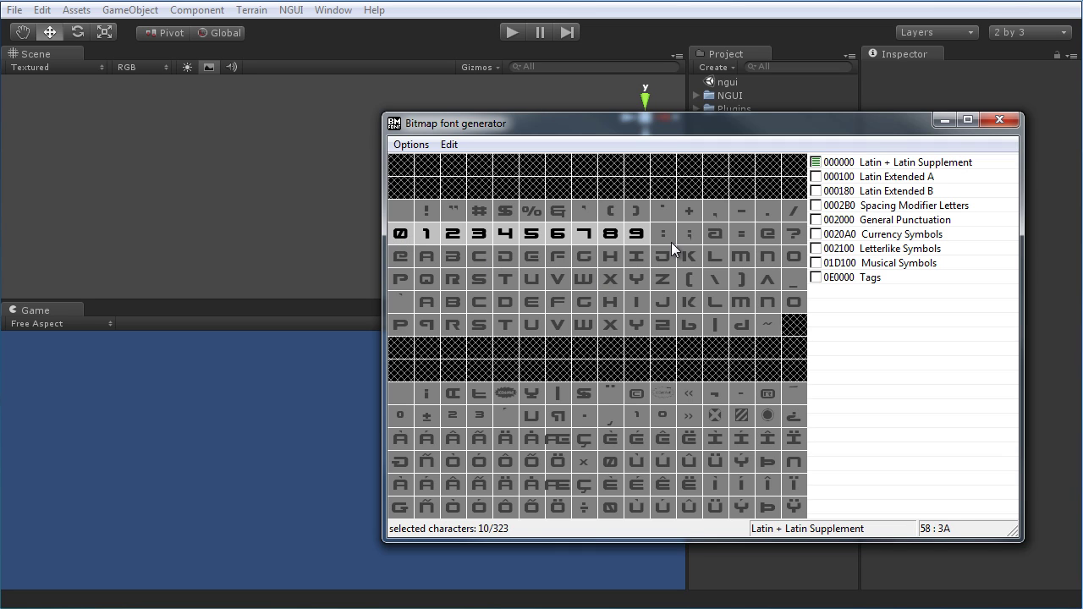
pyautogui.moveTo(429, 257); pyautogui.dragTo(732, 250)
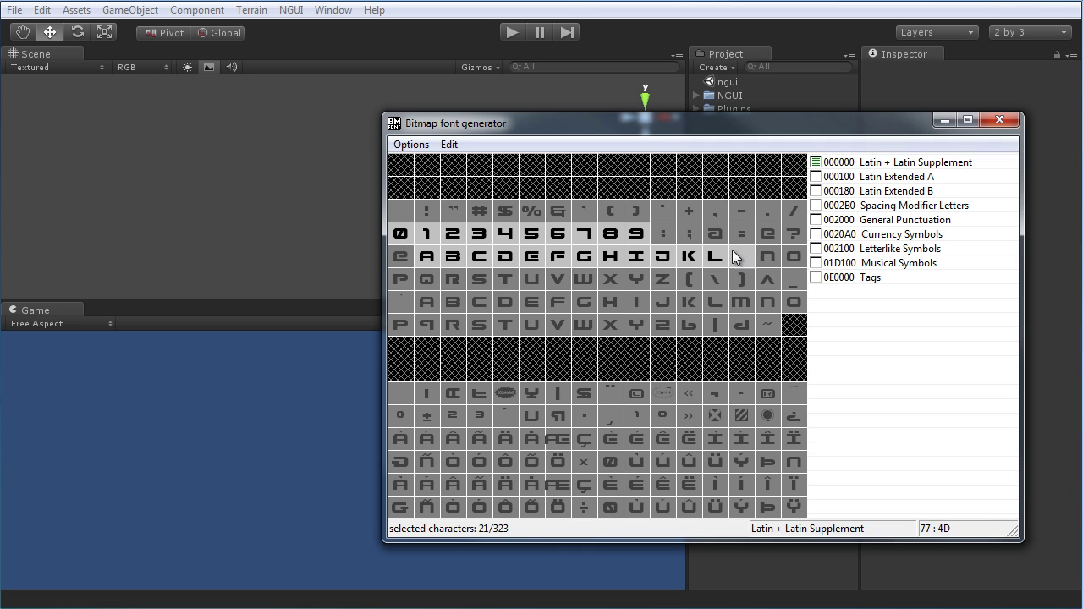
pyautogui.moveTo(464, 282); pyautogui.dragTo(664, 285)
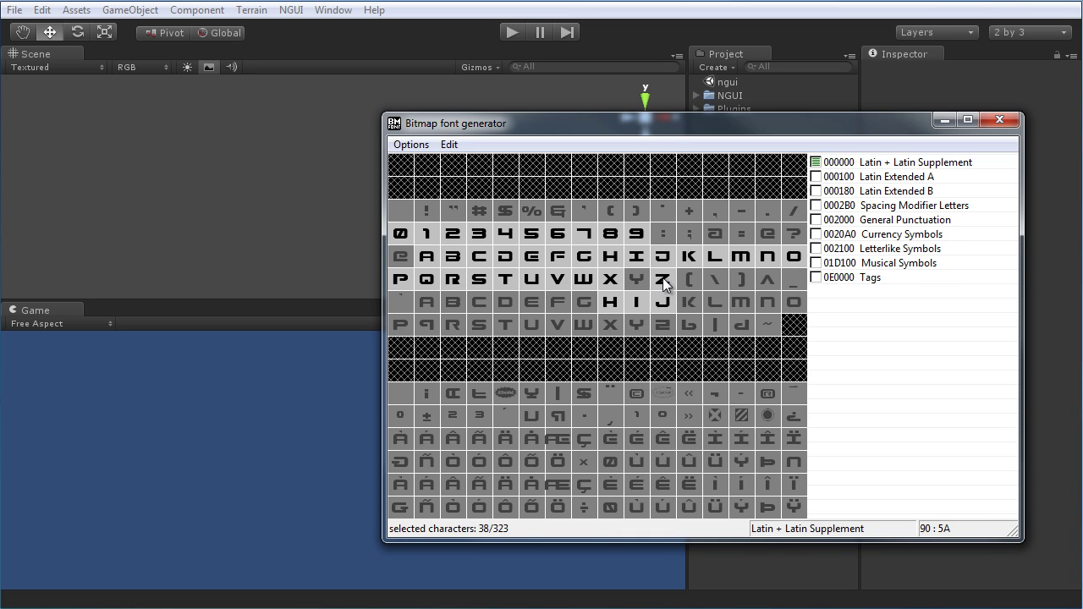
pyautogui.moveTo(583, 305)
pyautogui.mouseDown()
pyautogui.moveTo(402, 300)
pyautogui.moveTo(435, 327)
pyautogui.moveTo(743, 330)
pyautogui.mouseUp()
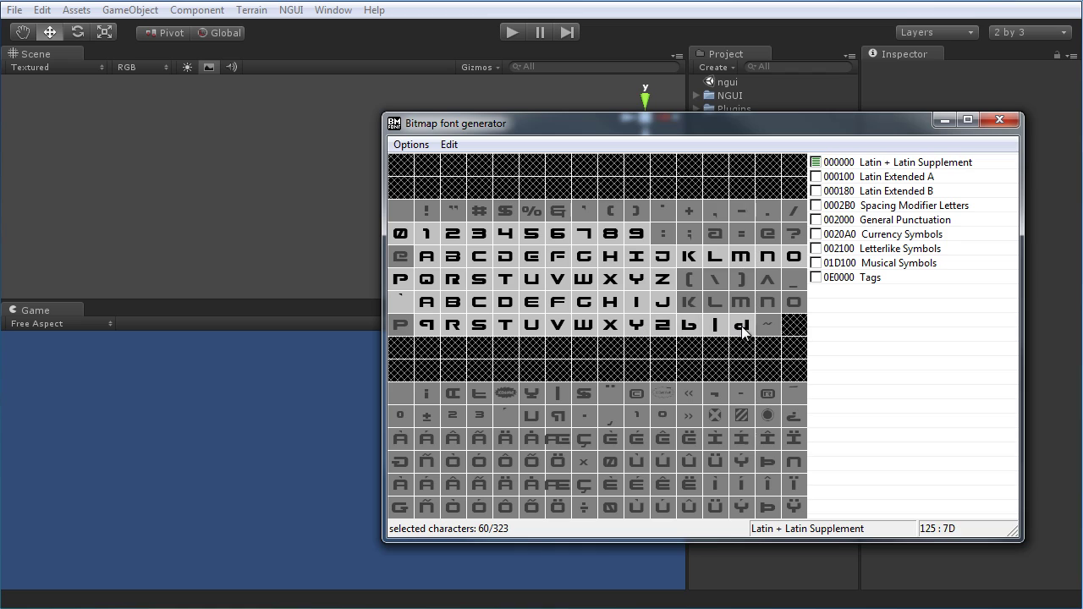
pyautogui.moveTo(693, 308); pyautogui.dragTo(795, 302)
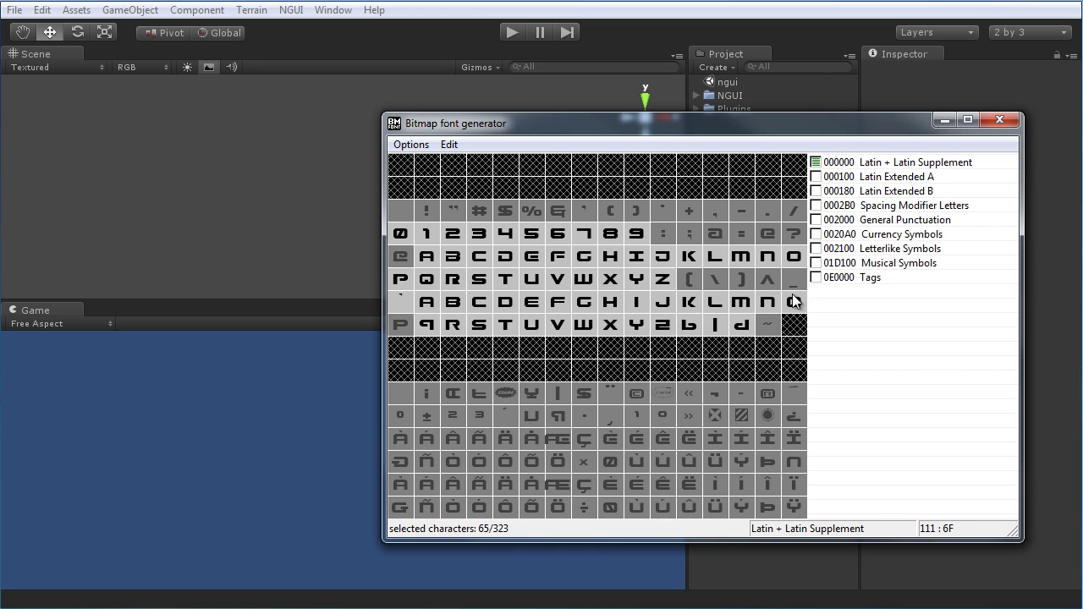
pyautogui.click(695, 217)
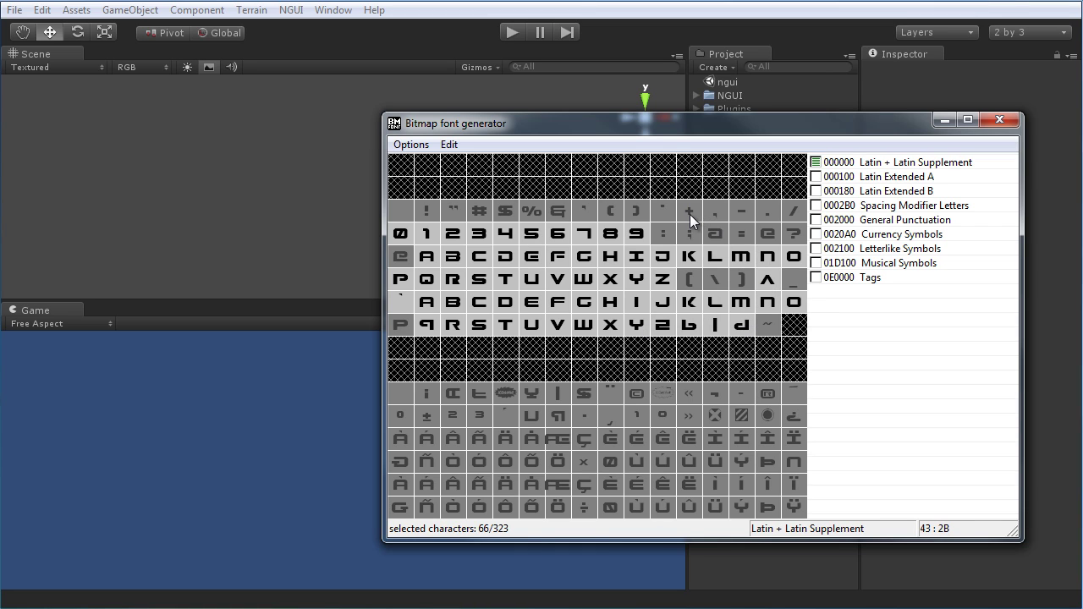
pyautogui.click(613, 238)
pyautogui.moveTo(630, 267)
pyautogui.mouseDown()
pyautogui.moveTo(476, 285)
pyautogui.moveTo(576, 311)
pyautogui.moveTo(633, 302)
pyautogui.mouseUp()
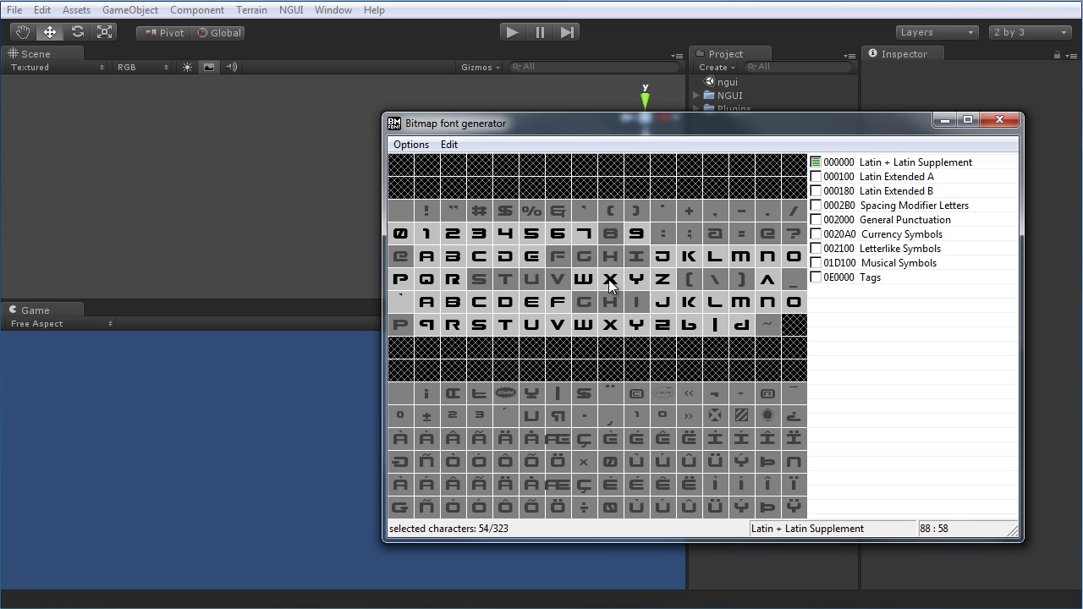
# - Preview the texture, then add back the missing letters, 8, @, p and punctuation from space
pyautogui.click(411, 144)
pyautogui.click(445, 210)
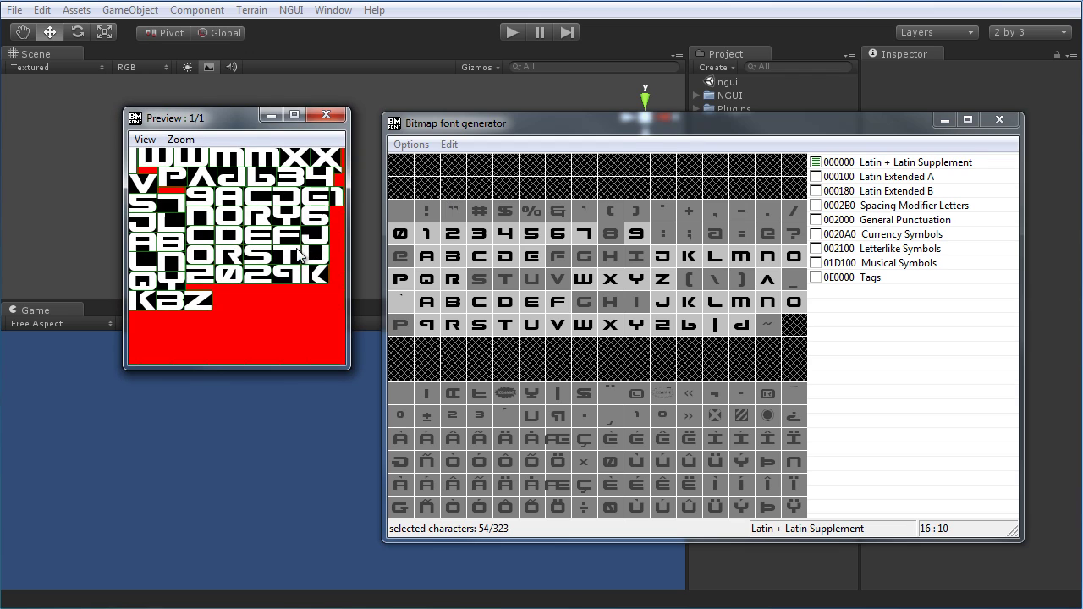
pyautogui.click(326, 115)
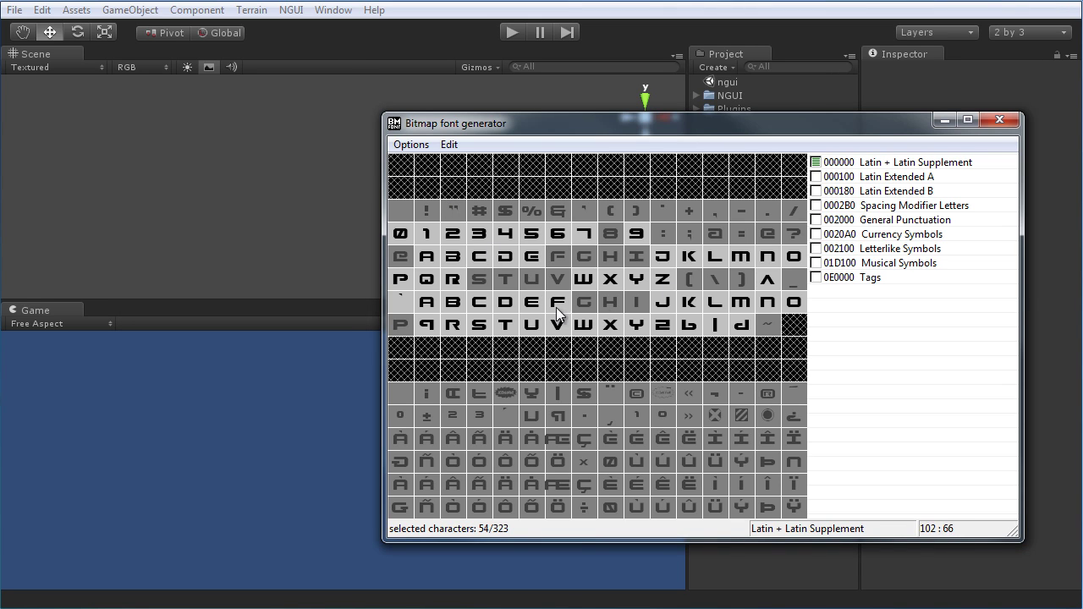
pyautogui.moveTo(587, 307); pyautogui.dragTo(637, 305)
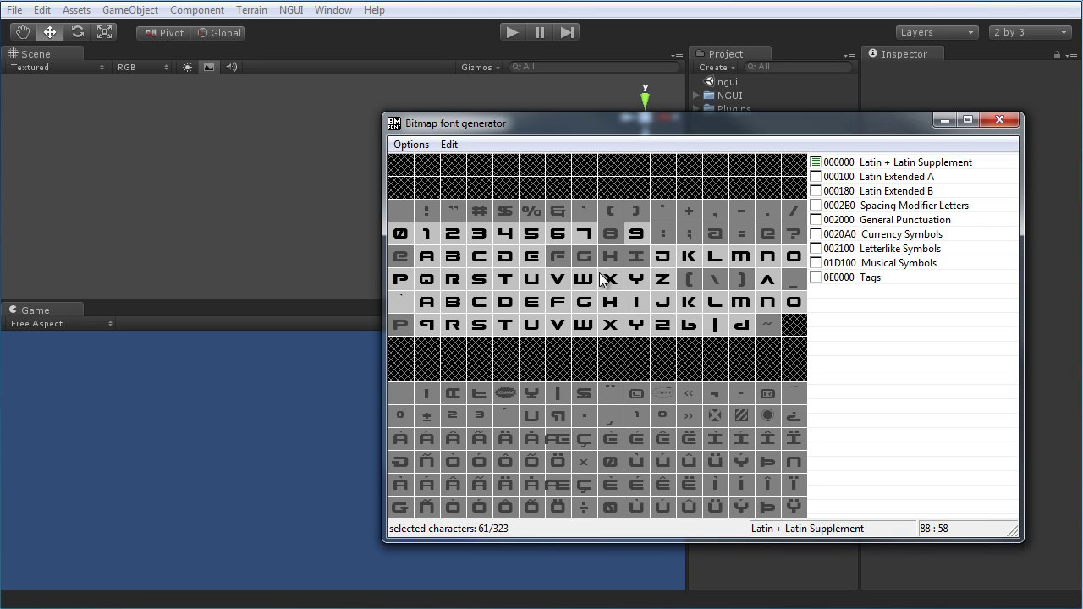
pyautogui.moveTo(564, 261); pyautogui.dragTo(634, 262)
pyautogui.click(611, 237)
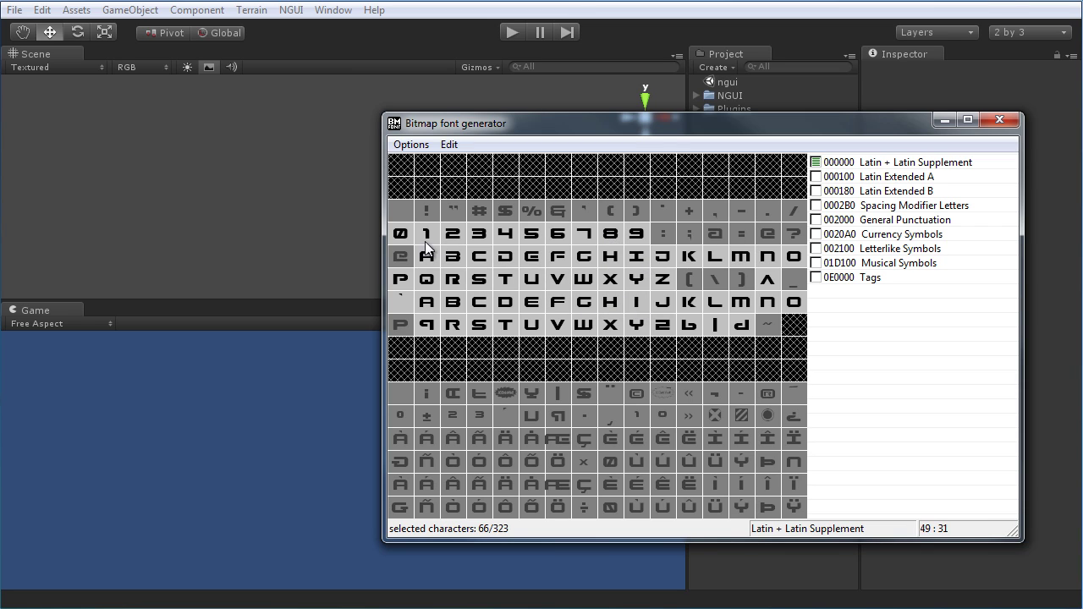
pyautogui.click(401, 256)
pyautogui.click(401, 325)
pyautogui.moveTo(408, 213)
pyautogui.mouseDown()
pyautogui.moveTo(794, 221)
pyautogui.moveTo(795, 238)
pyautogui.moveTo(657, 233)
pyautogui.moveTo(683, 267)
pyautogui.moveTo(788, 278)
pyautogui.moveTo(767, 325)
pyautogui.mouseUp()
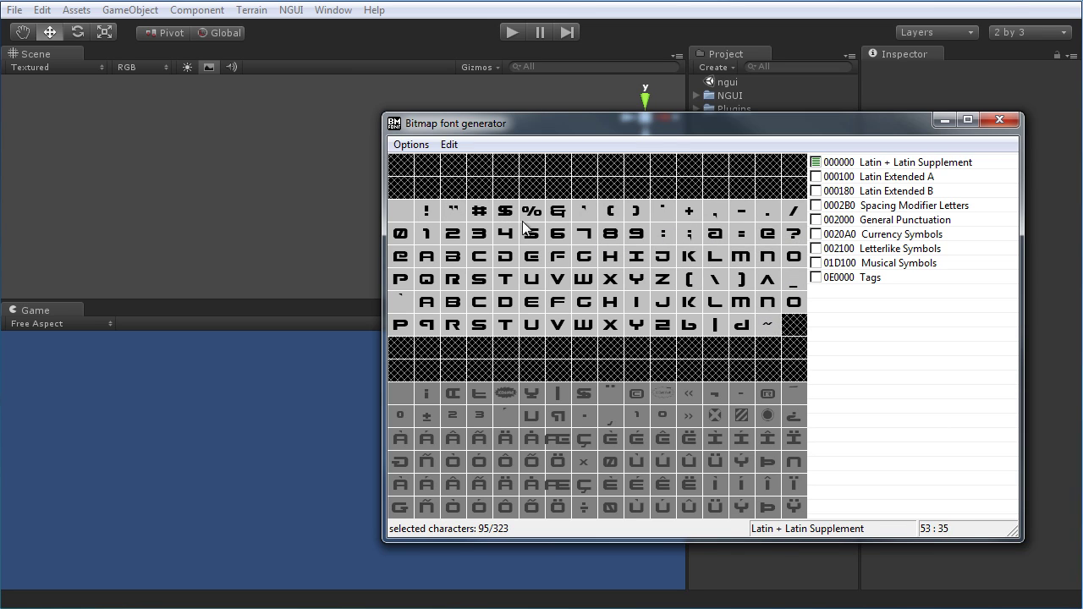
pyautogui.click(396, 211)
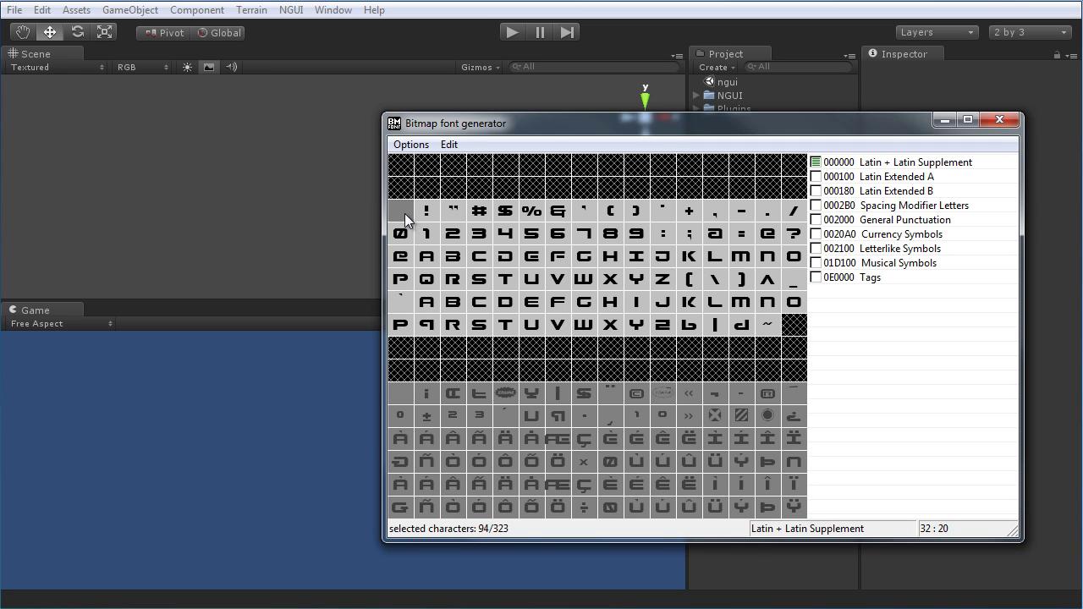
pyautogui.click(405, 218)
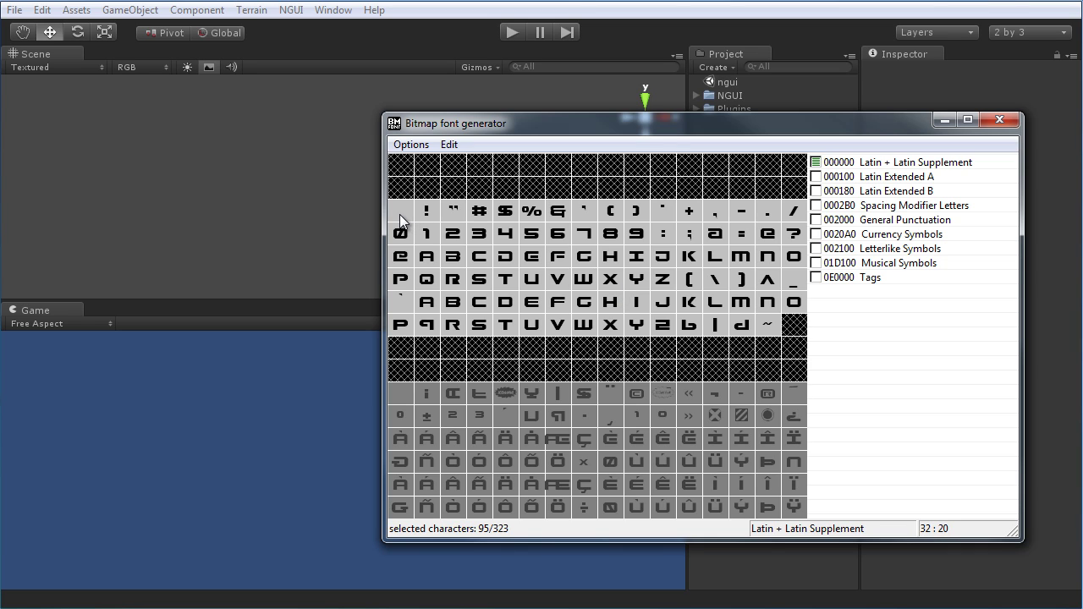
# - Preview the texture and confirm the texture height in Export options
pyautogui.click(412, 144)
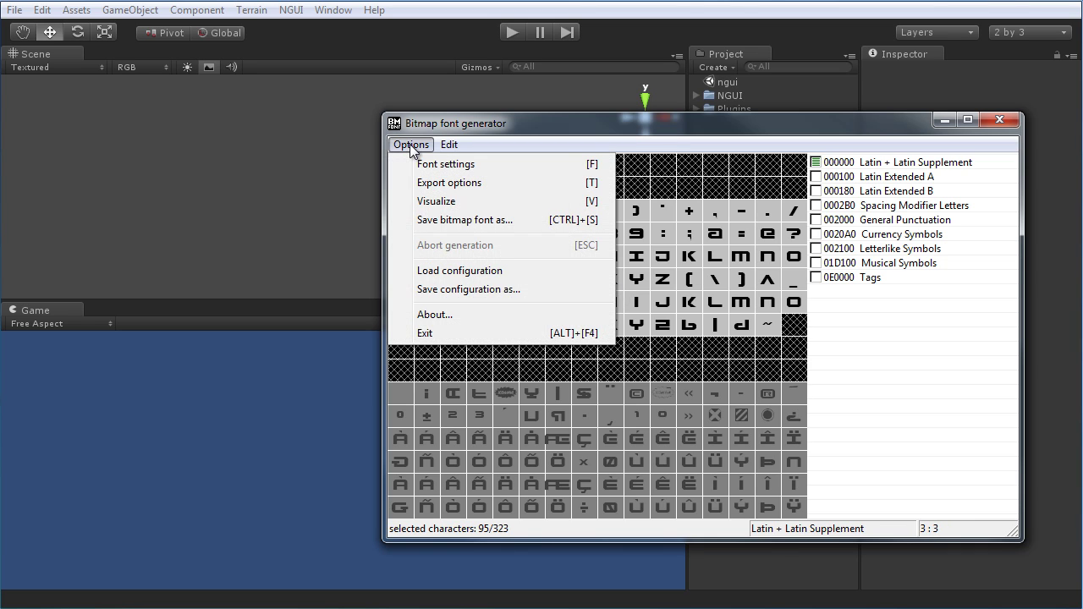
pyautogui.click(436, 201)
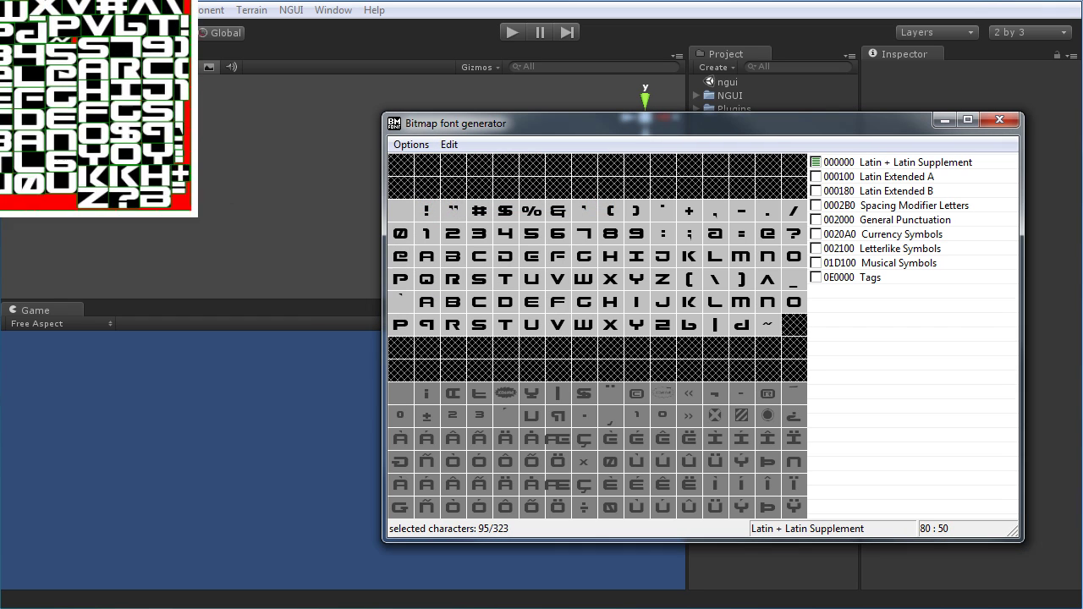
pyautogui.click(413, 145)
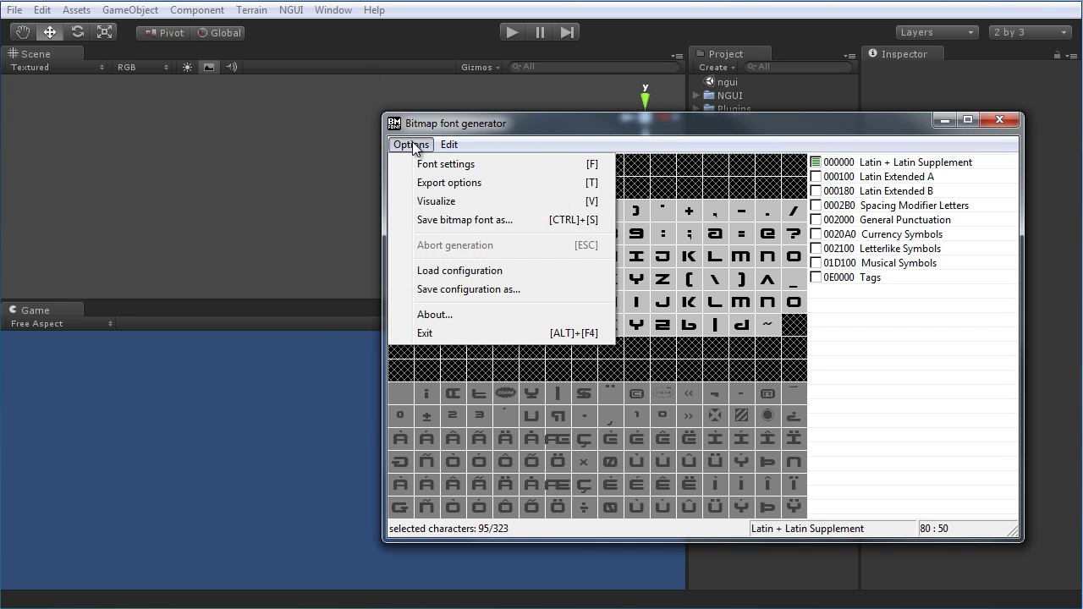
pyautogui.click(448, 184)
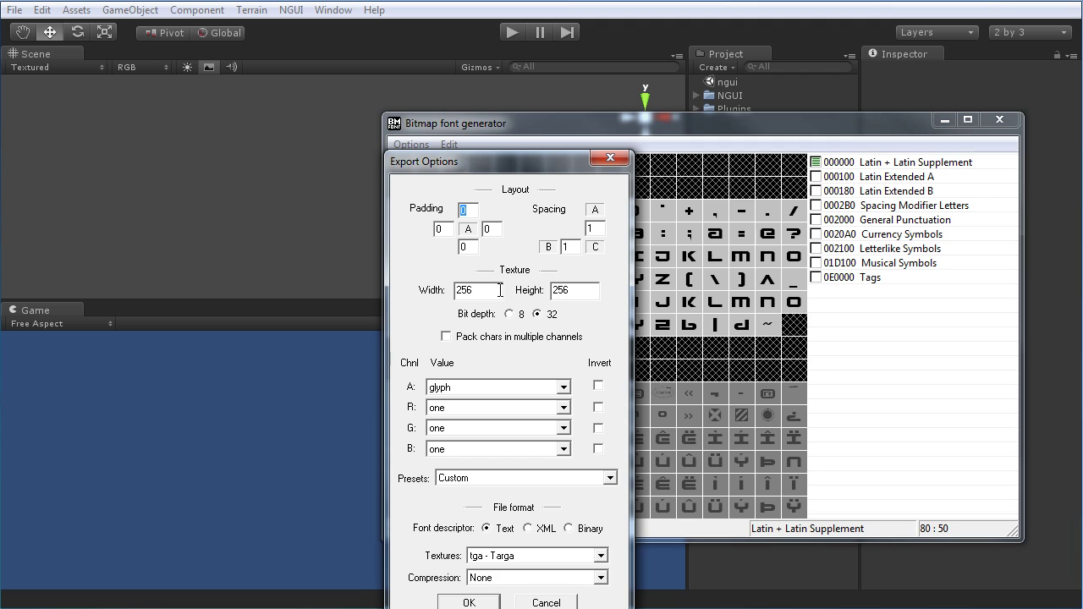
pyautogui.doubleClick(573, 292)
pyautogui.click(469, 603)
# - Check the regenerated texture preview and deselect the uppercase T character
pyautogui.click(412, 145)
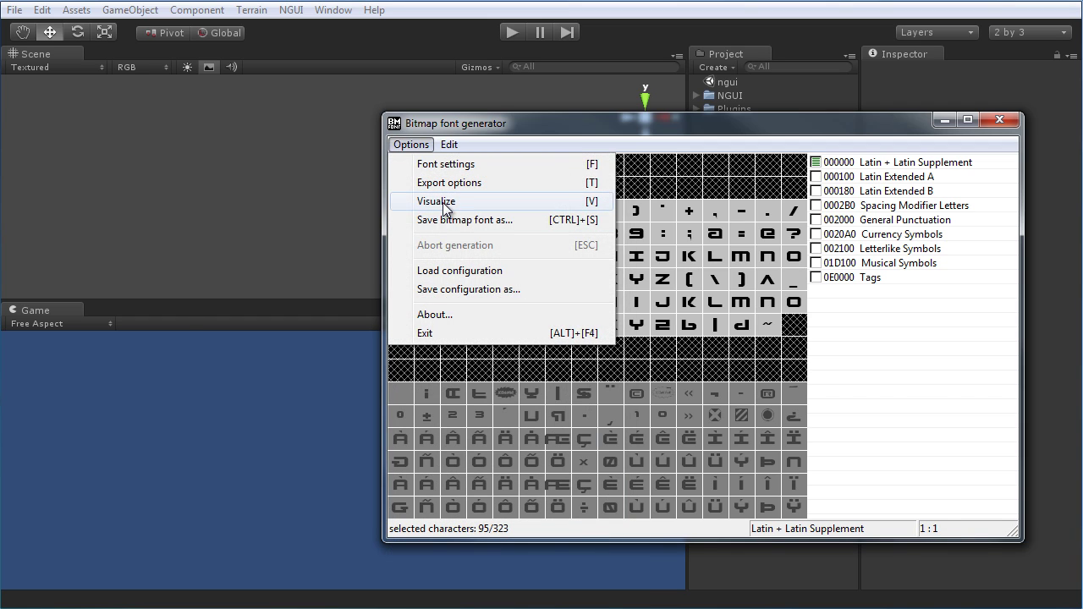
pyautogui.click(445, 209)
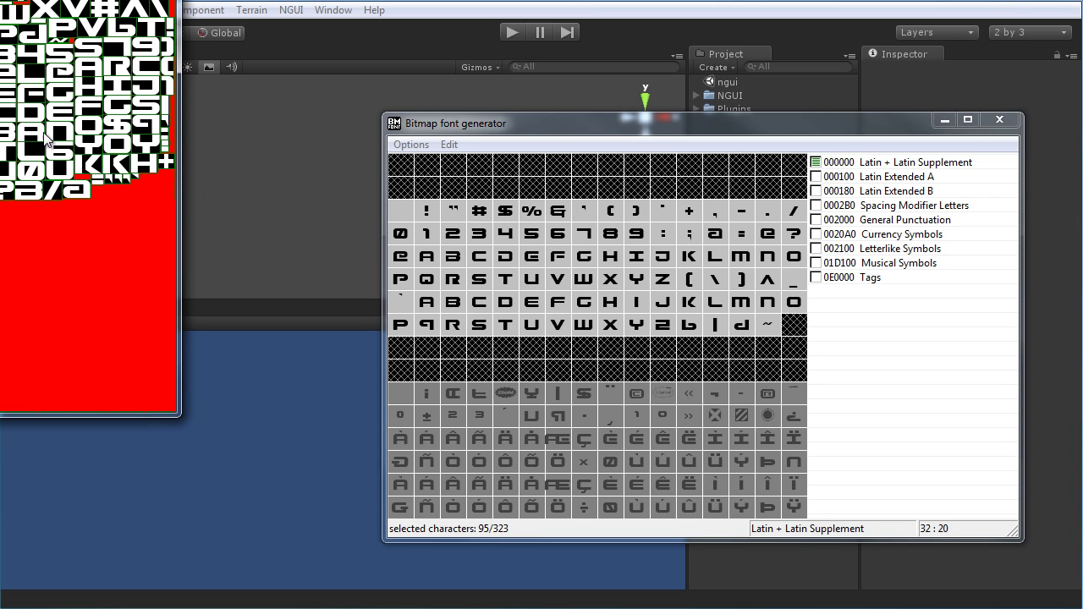
pyautogui.click(502, 190)
pyautogui.click(506, 286)
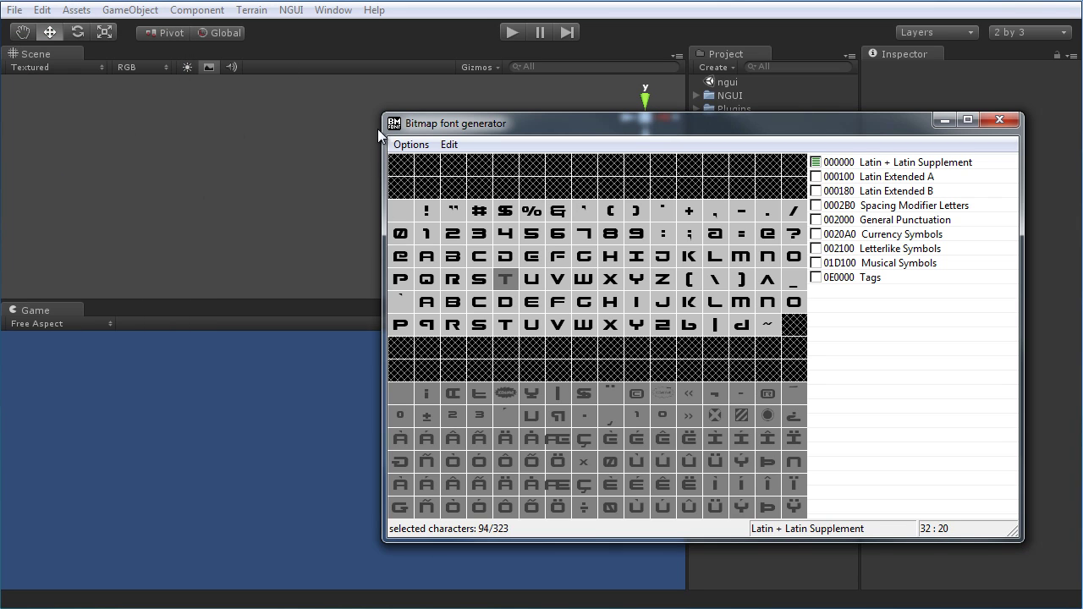
# - Save the bitmap font, browsing to CG Cookie/NGUI/NGUI- Fonts/Unity Project/Assets
pyautogui.click(410, 144)
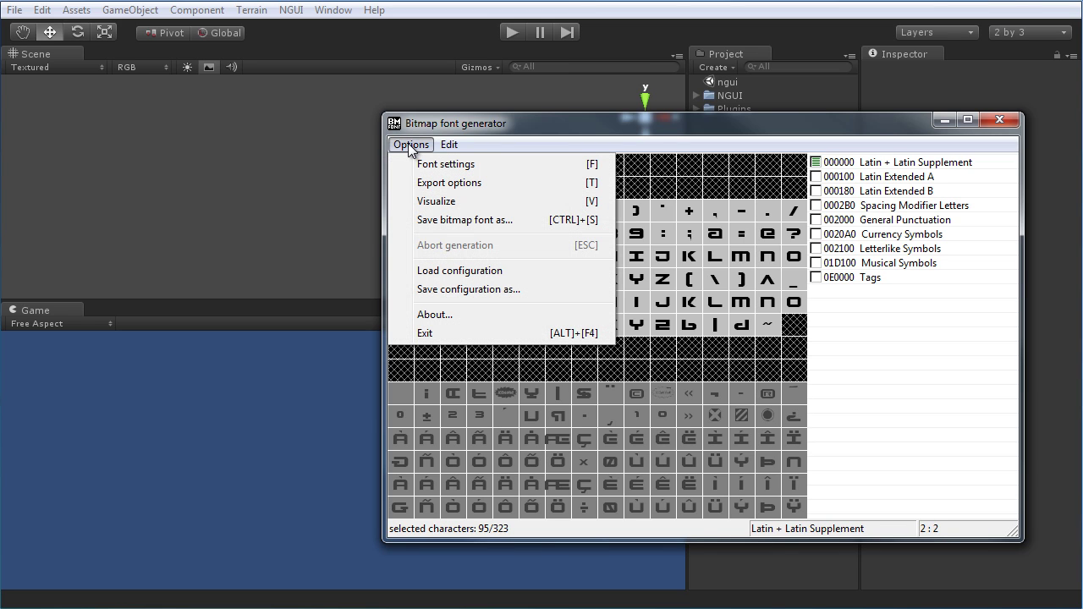
pyautogui.click(468, 221)
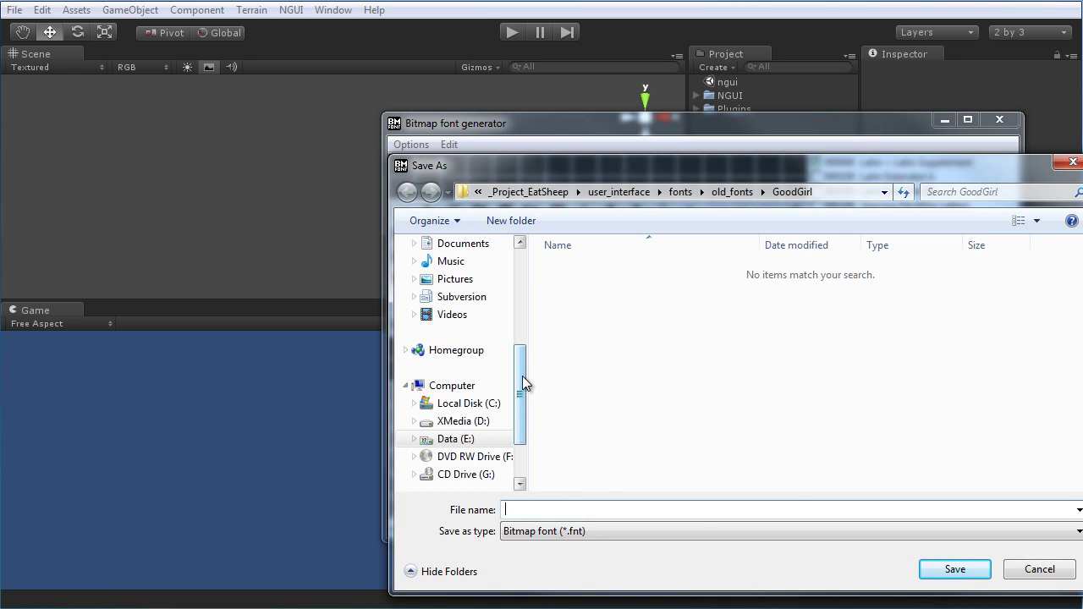
pyautogui.moveTo(524, 381); pyautogui.dragTo(520, 270)
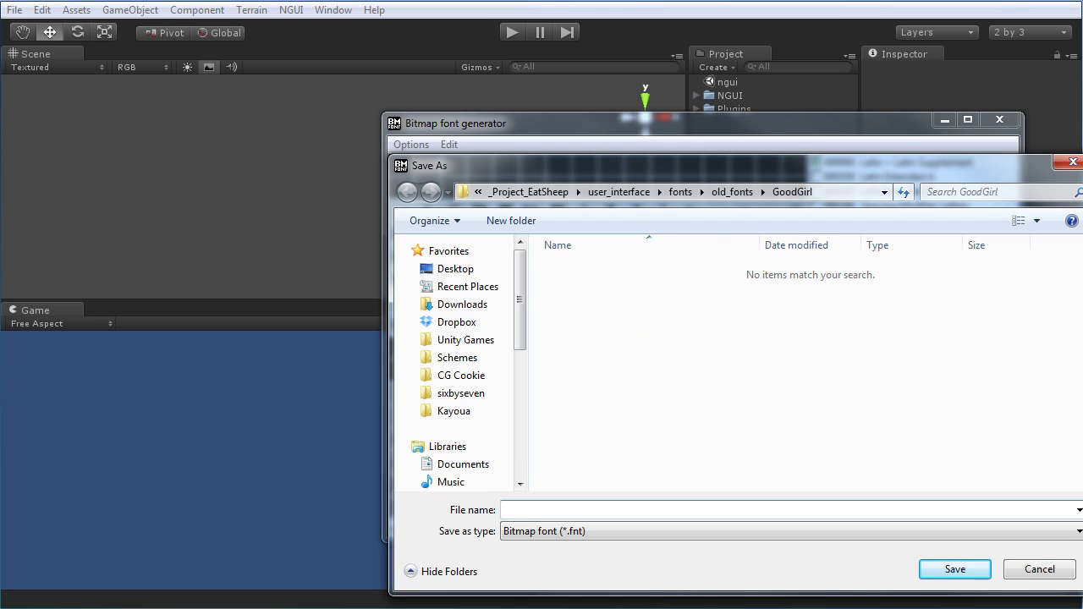
pyautogui.click(461, 375)
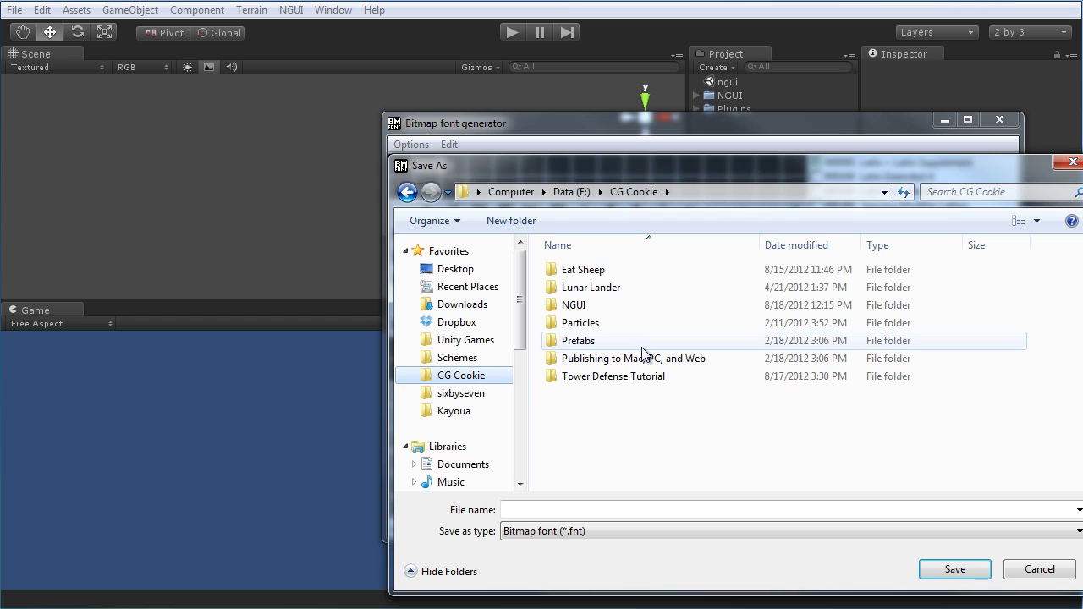
pyautogui.doubleClick(572, 305)
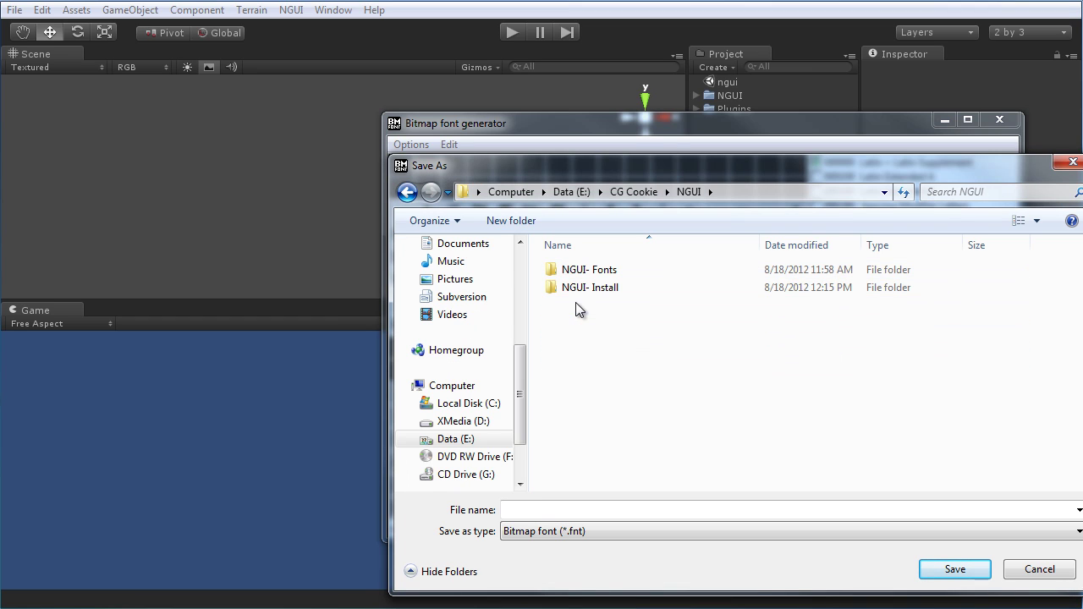
pyautogui.doubleClick(592, 271)
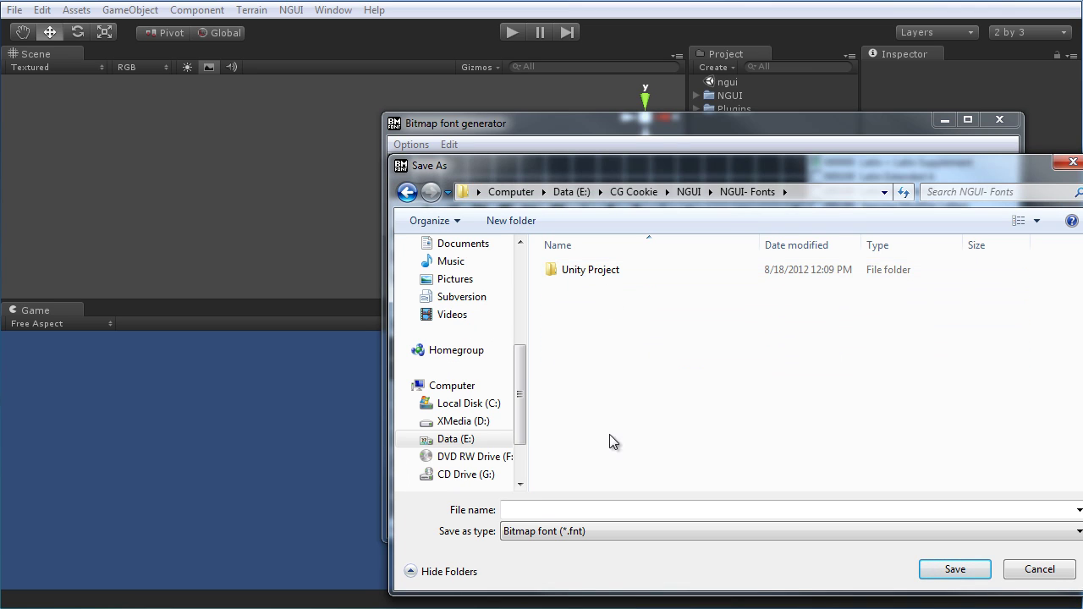
pyautogui.doubleClick(584, 270)
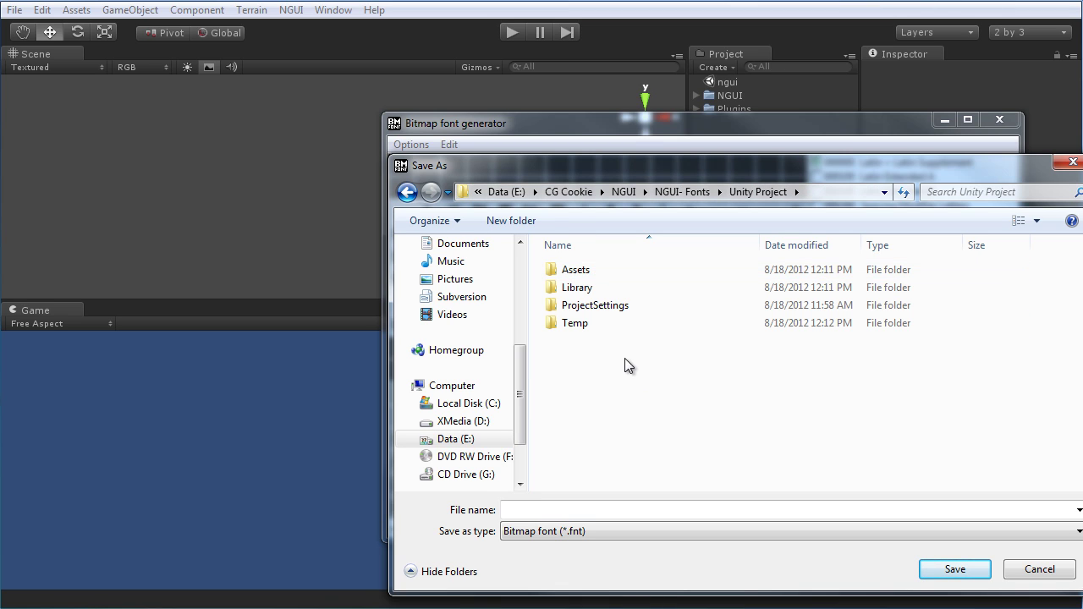
pyautogui.doubleClick(577, 269)
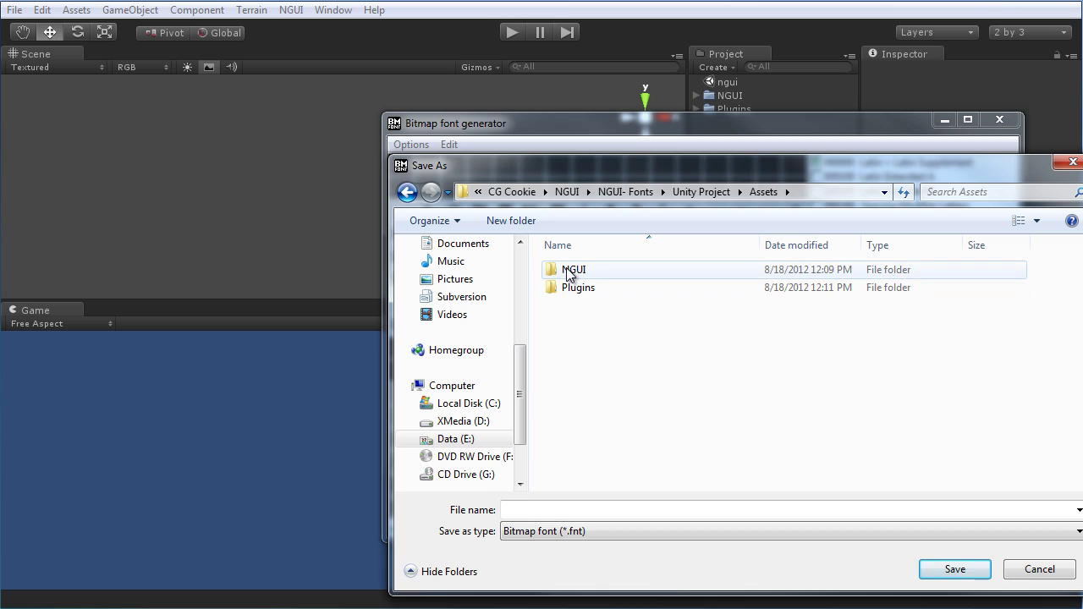
# - Create a new Fonts folder inside Assets and enter it
pyautogui.rightClick(573, 326)
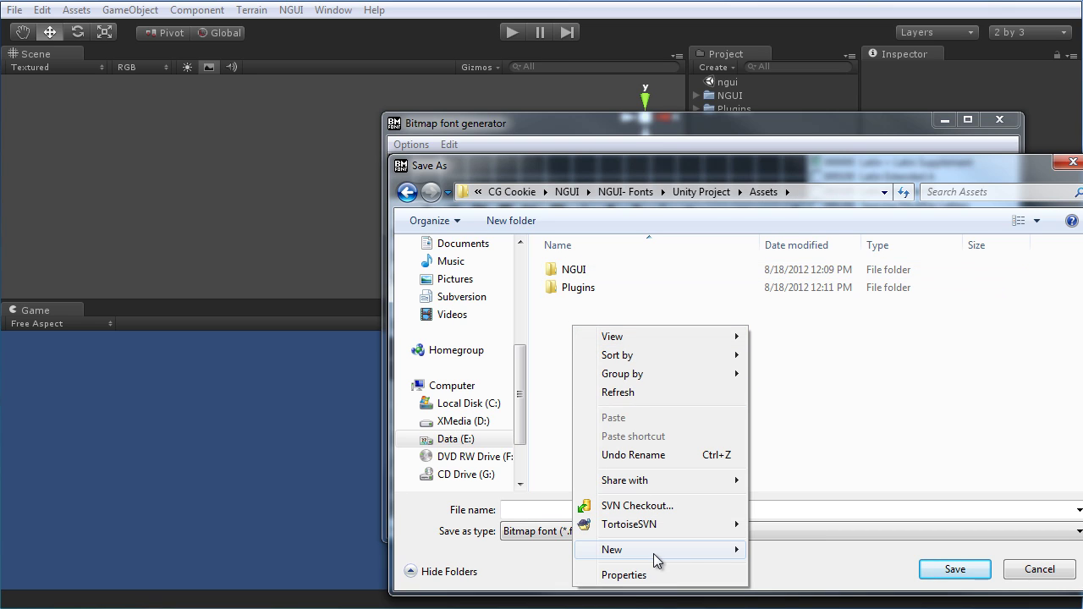
pyautogui.moveTo(735, 550)
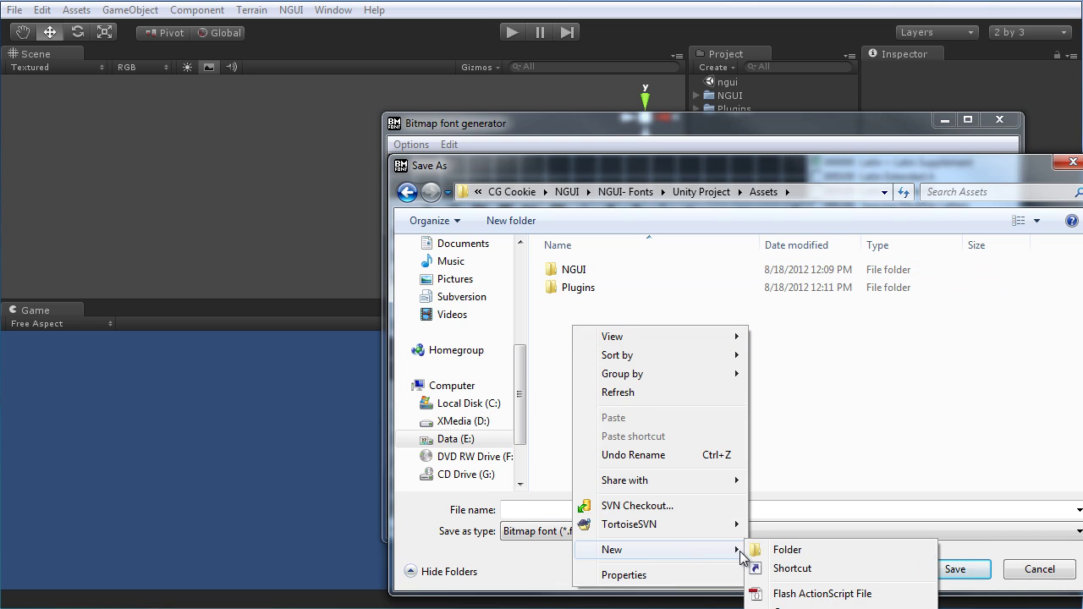
pyautogui.click(775, 547)
pyautogui.write('Fonts')
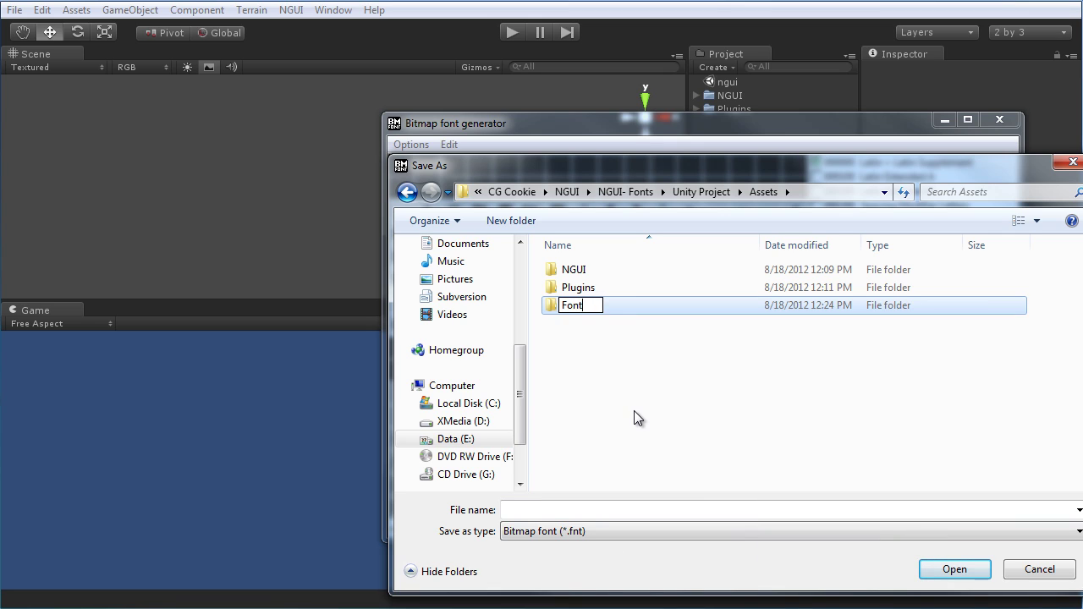
pyautogui.press('Return')
pyautogui.click(610, 406)
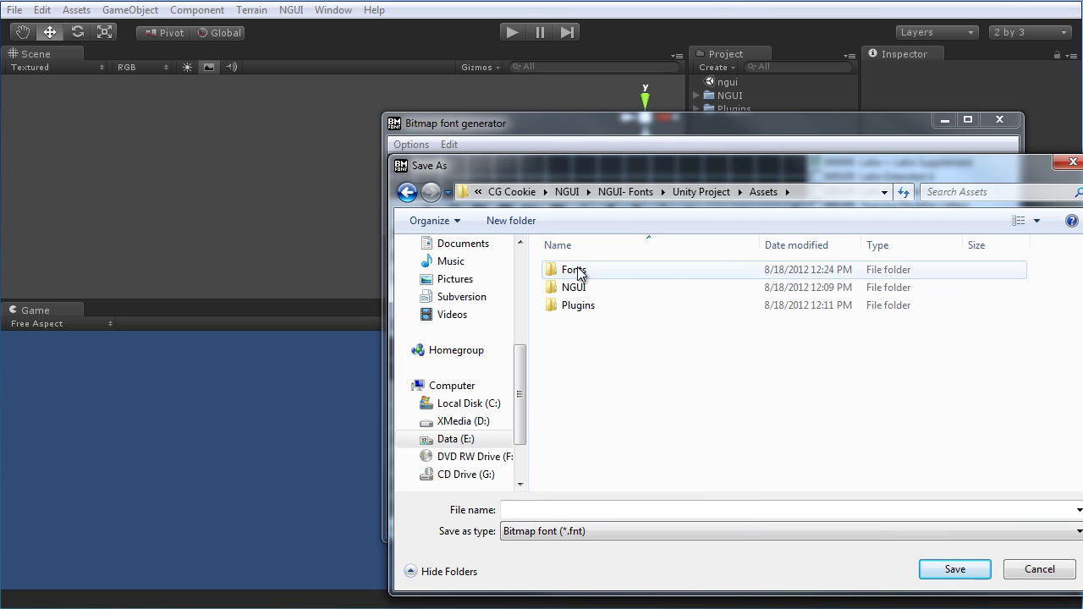
pyautogui.doubleClick(575, 272)
# - Save the font file as gunship_42
pyautogui.click(522, 508)
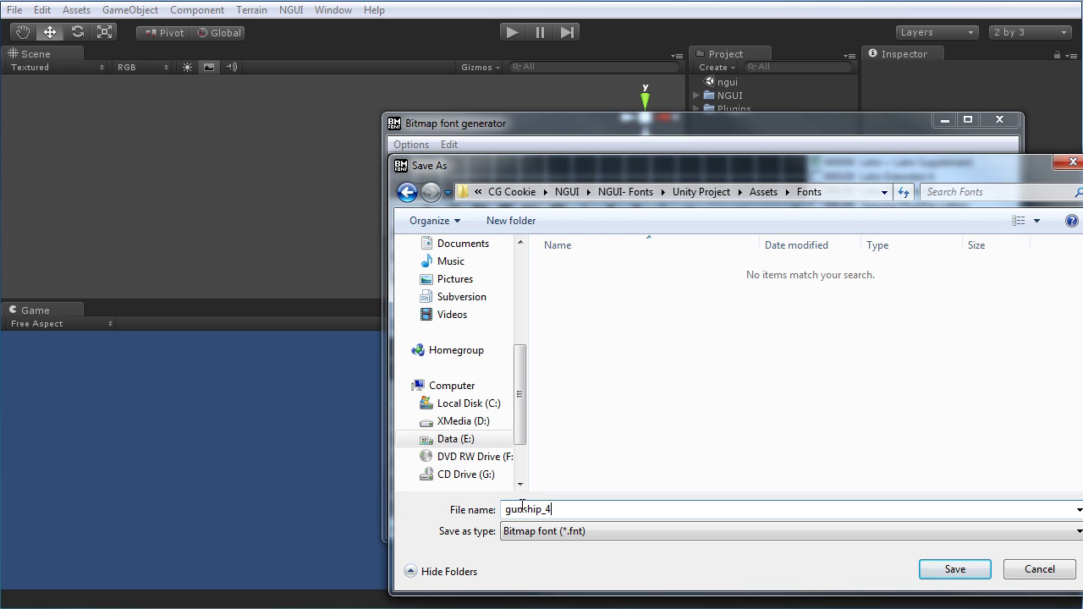
pyautogui.write('2')
pyautogui.click(956, 569)
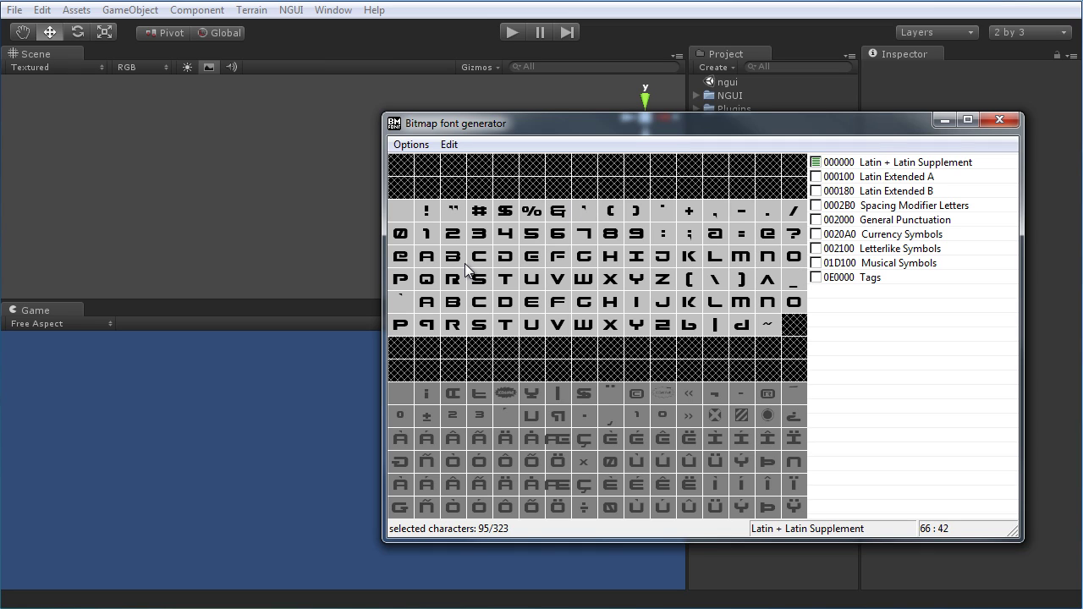
# - Show the Unity project's Fonts folder in Windows Explorer and open it
pyautogui.click(755, 7)
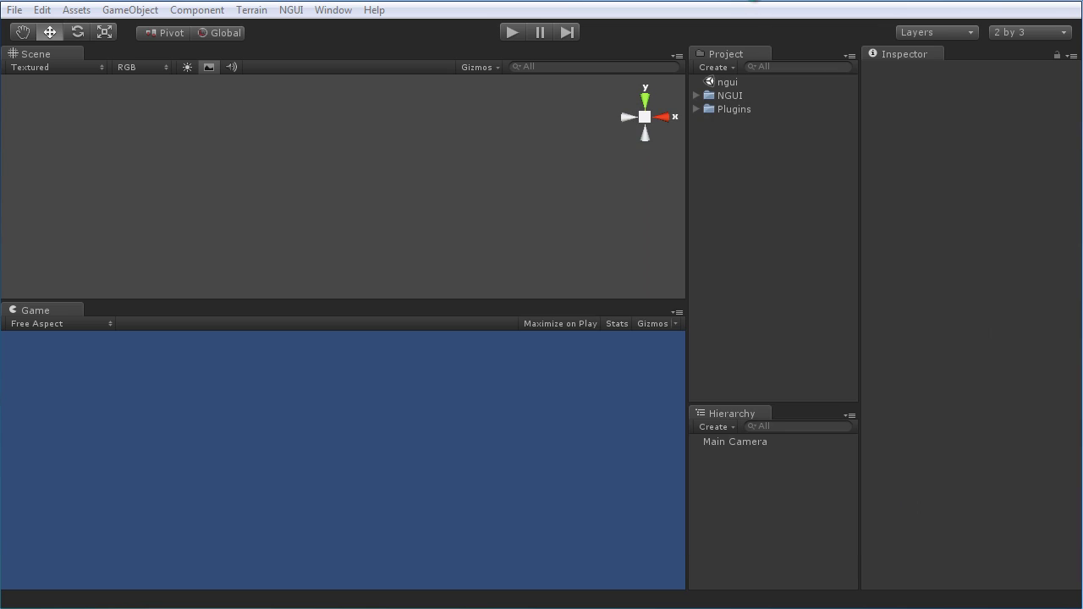
pyautogui.rightClick(728, 85)
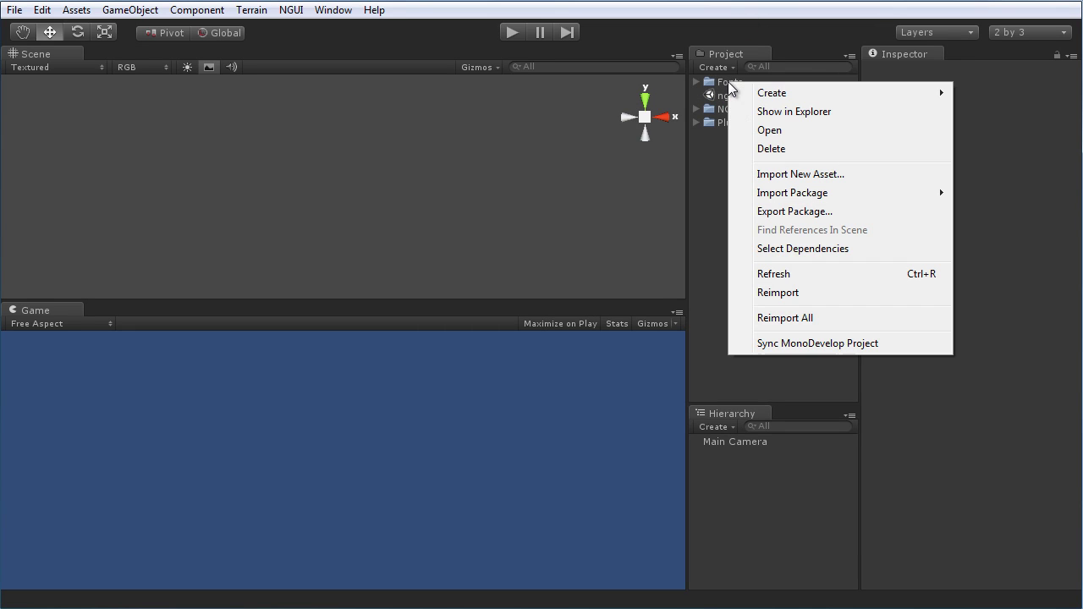
pyautogui.click(785, 111)
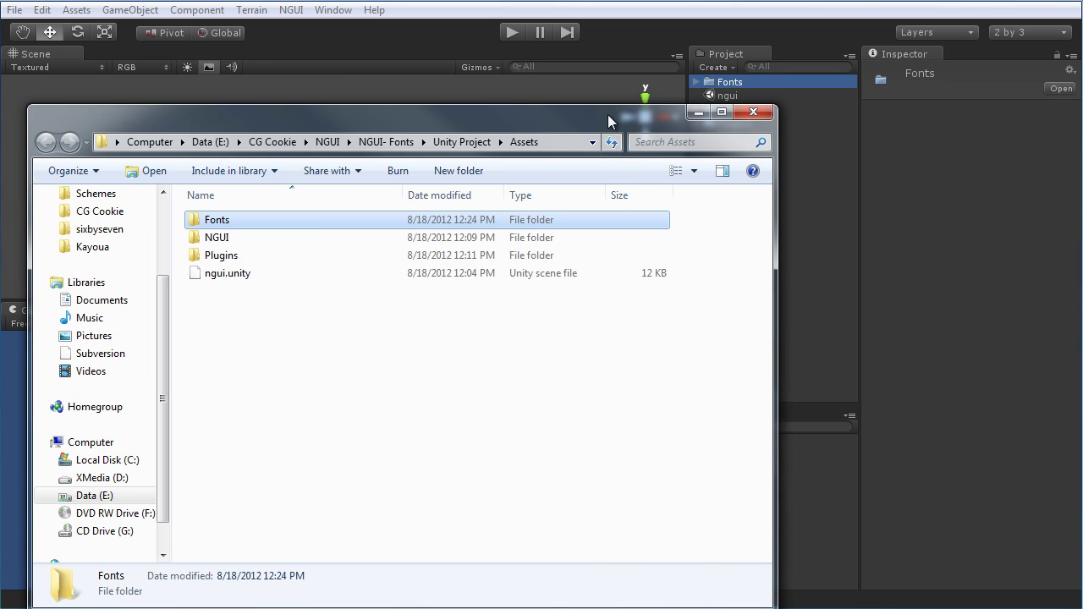
pyautogui.moveTo(532, 125); pyautogui.dragTo(691, 78)
pyautogui.doubleClick(377, 176)
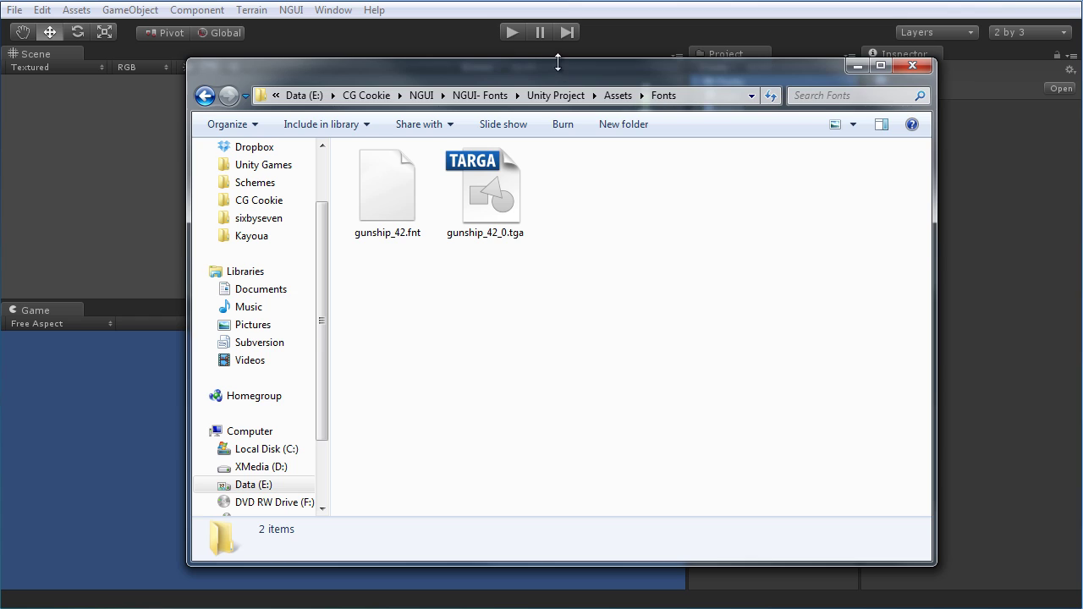
pyautogui.moveTo(555, 64); pyautogui.dragTo(555, 109)
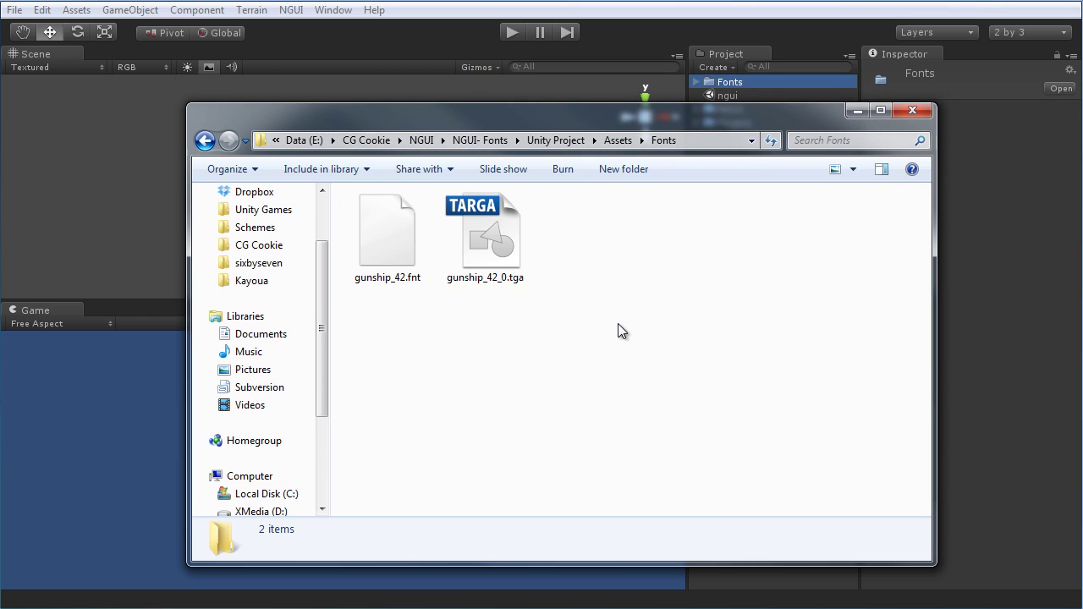
# - Select the generated gunship_42.fnt and gunship_42_0.tga files, ending on the texture
pyautogui.moveTo(631, 348); pyautogui.dragTo(340, 202)
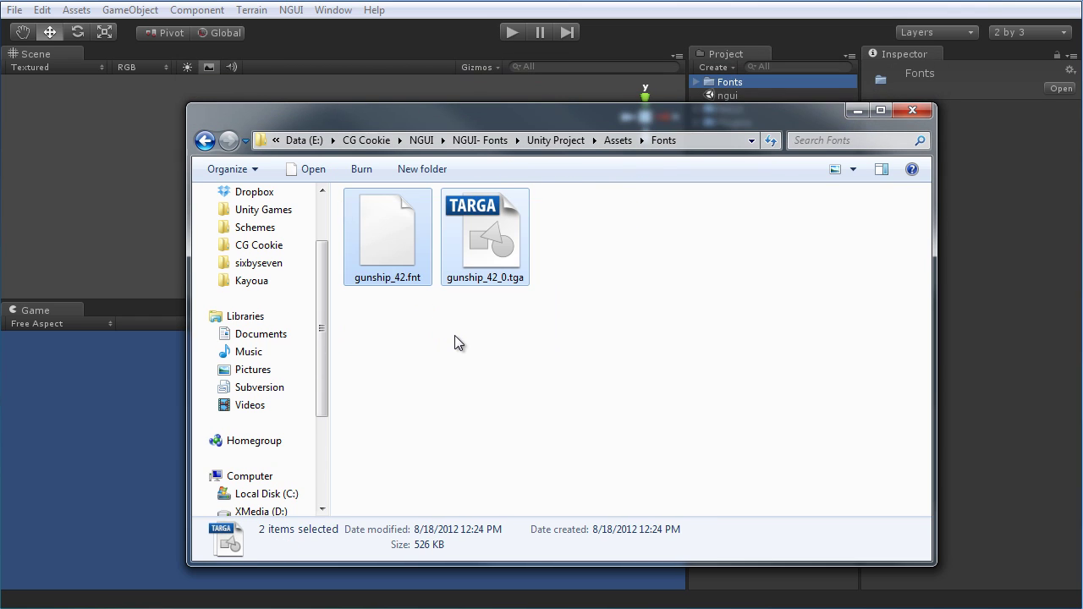
pyautogui.click(455, 335)
pyautogui.click(487, 253)
pyautogui.click(487, 254)
pyautogui.click(590, 271)
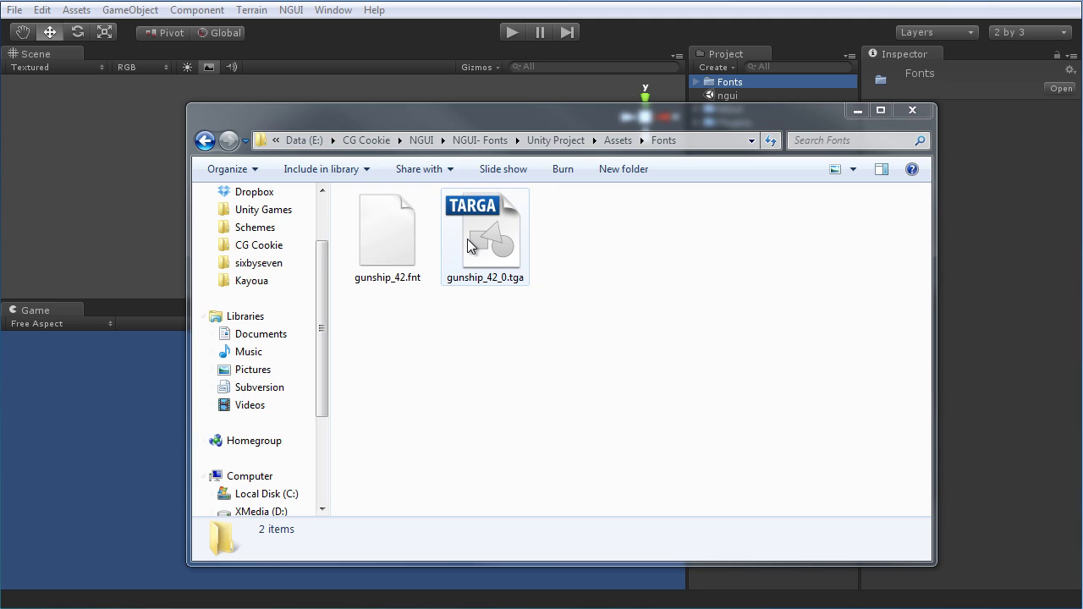
pyautogui.click(471, 245)
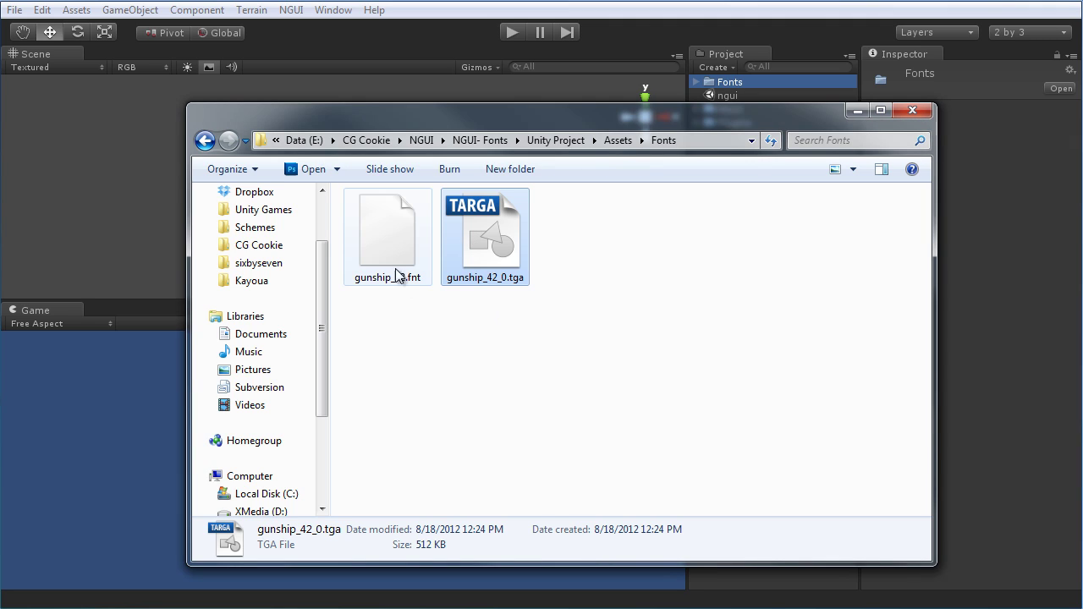
# - Rename the texture gunship_42_0.tga to gunship_42.tga
pyautogui.click(493, 335)
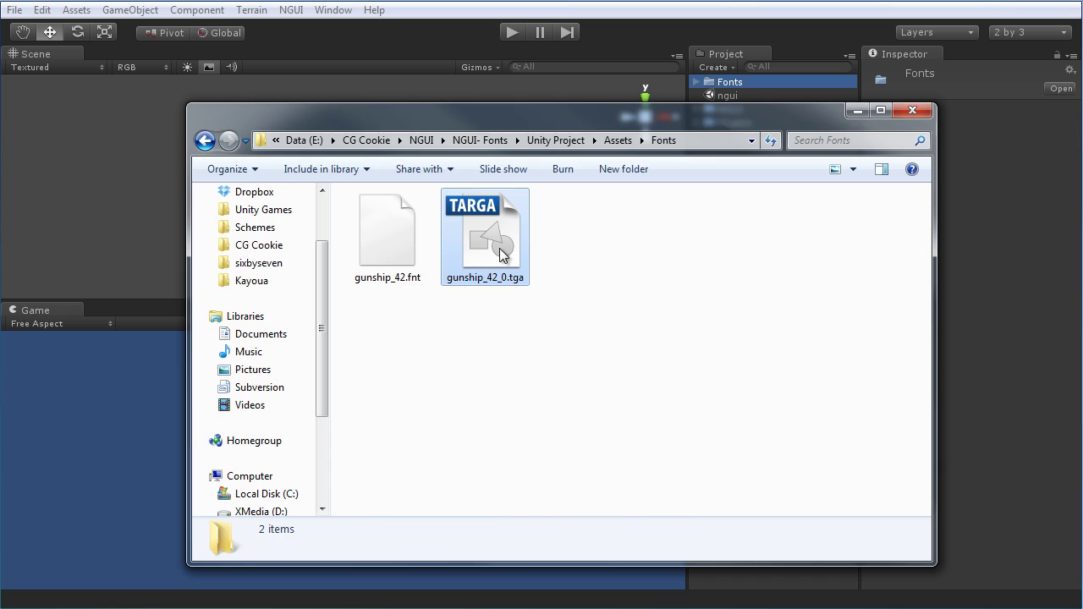
pyautogui.click(499, 248)
pyautogui.click(513, 279)
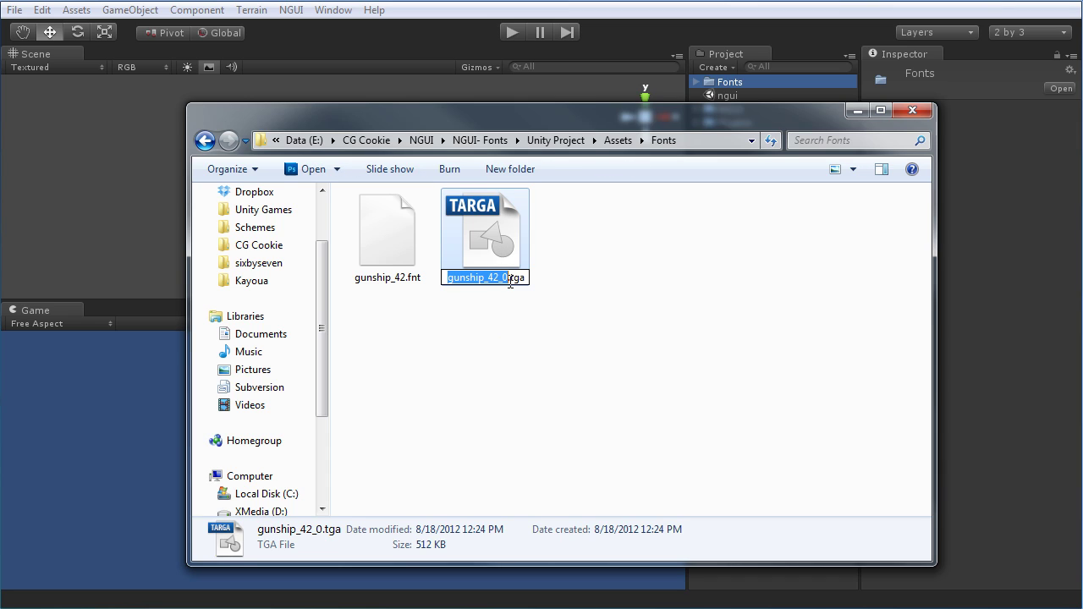
pyautogui.click(512, 283)
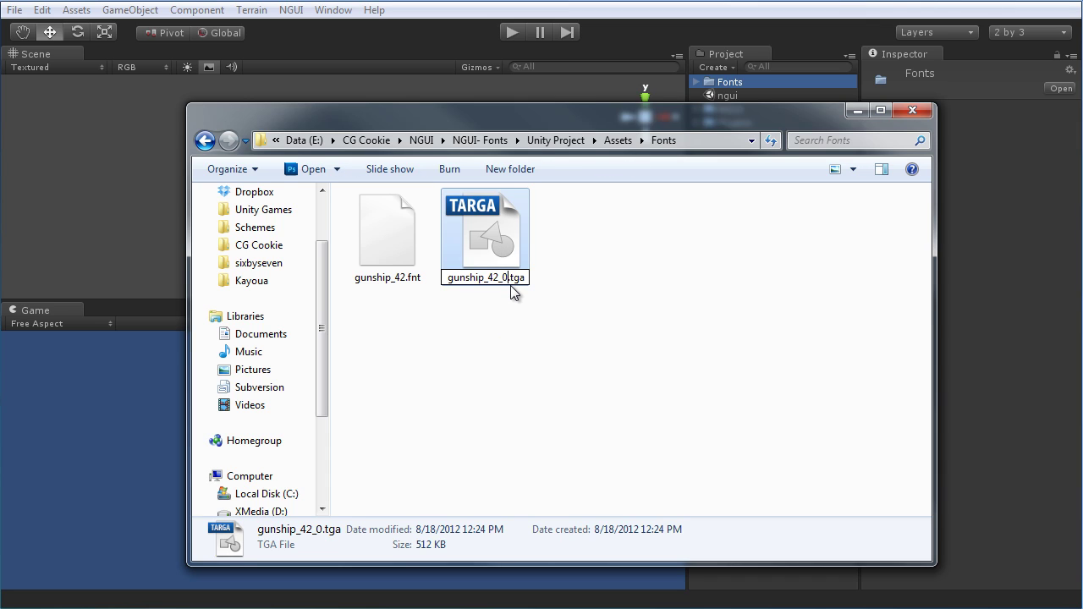
pyautogui.press('BackSpace')
pyautogui.press('BackSpace')
pyautogui.click(532, 308)
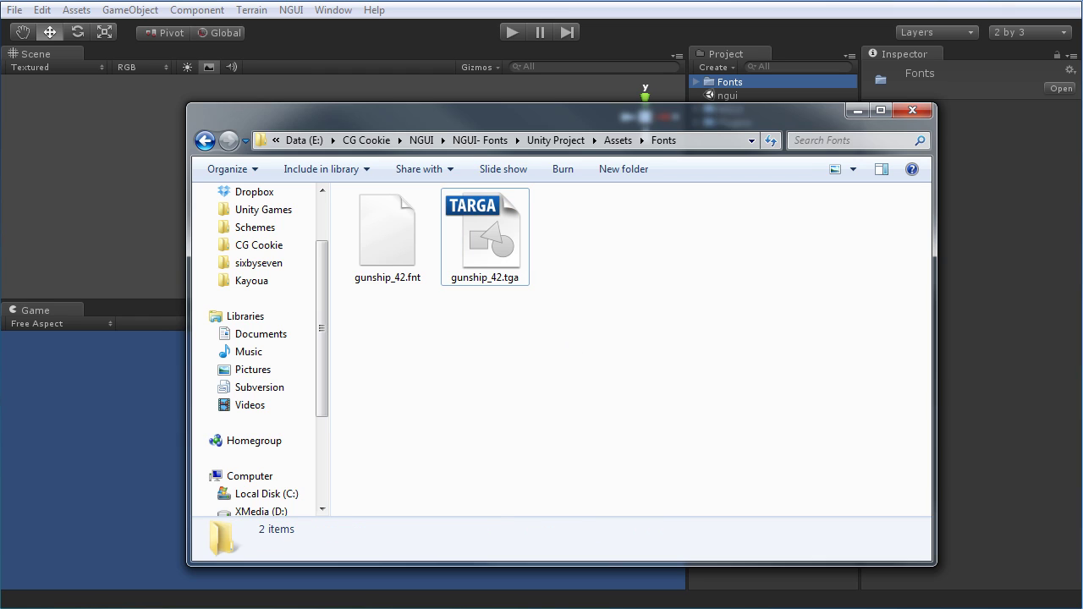
pyautogui.click(504, 266)
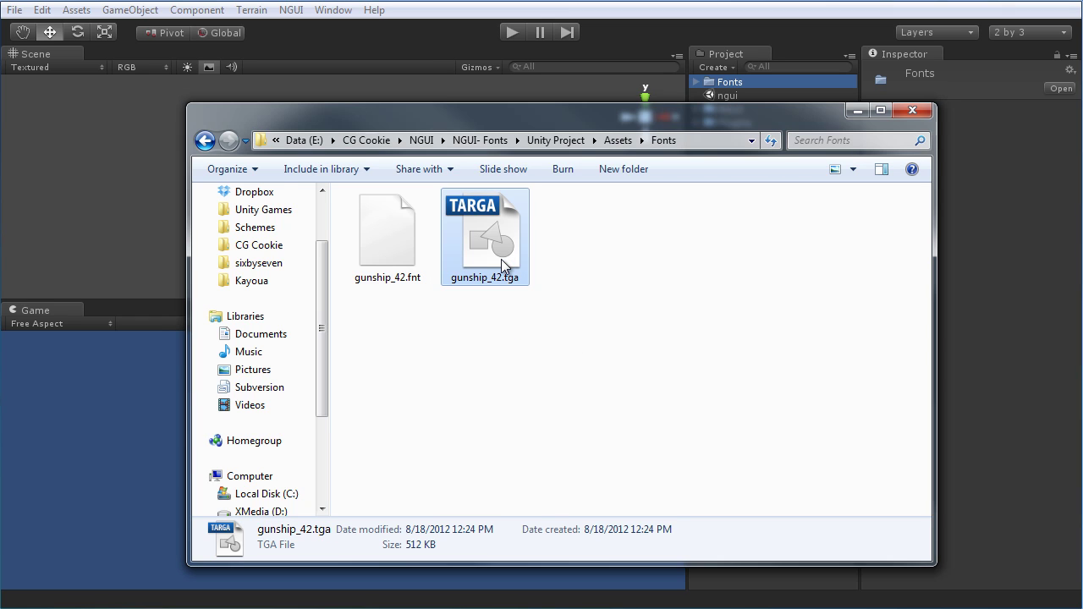
pyautogui.click(502, 340)
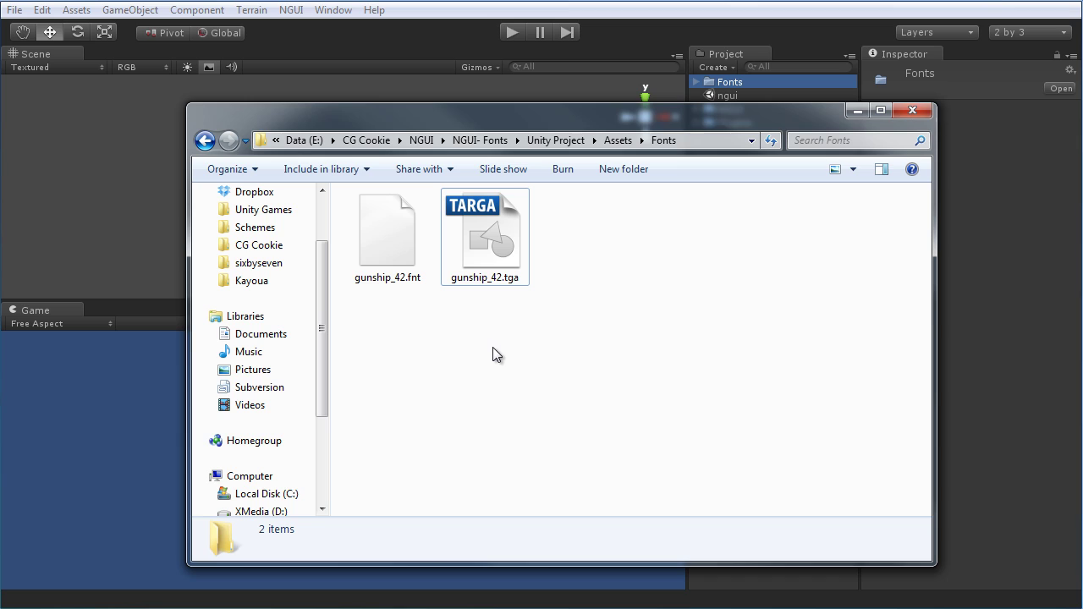
# - Rename gunship_42.fnt to gunship_42.txt, accepting the extension-change warning
pyautogui.click(390, 243)
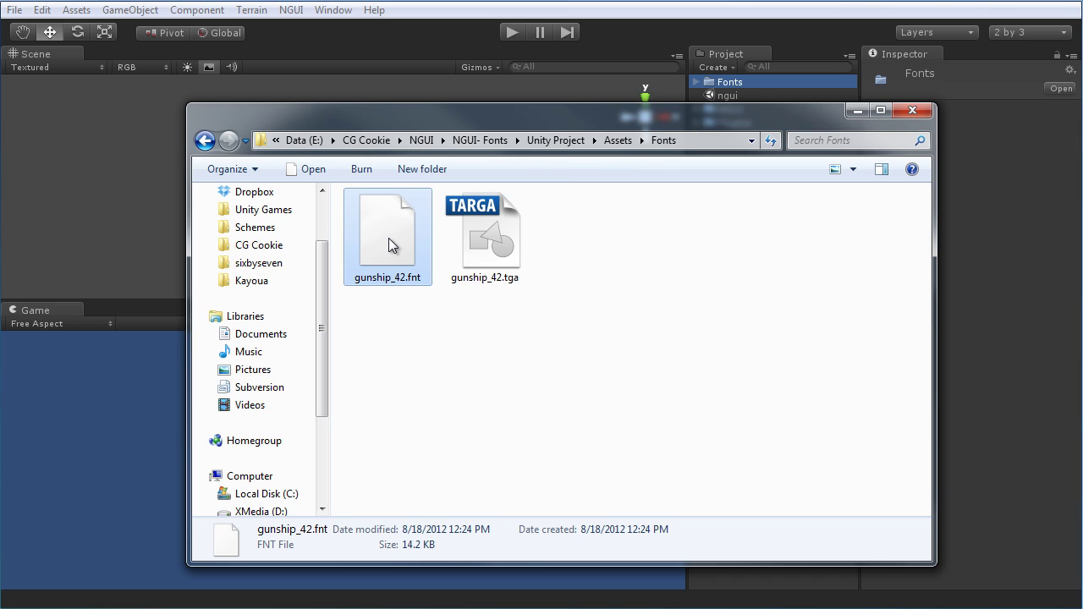
pyautogui.click(396, 277)
pyautogui.click(431, 278)
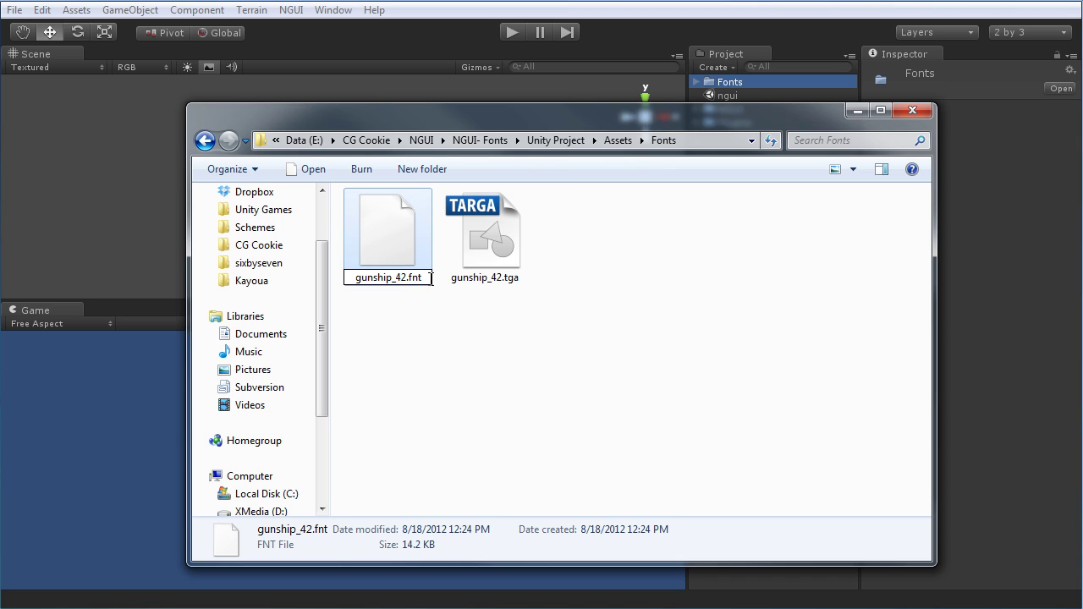
pyautogui.press('BackSpace')
pyautogui.press('BackSpace')
pyautogui.press('BackSpace')
pyautogui.write('txt')
pyautogui.press('Return')
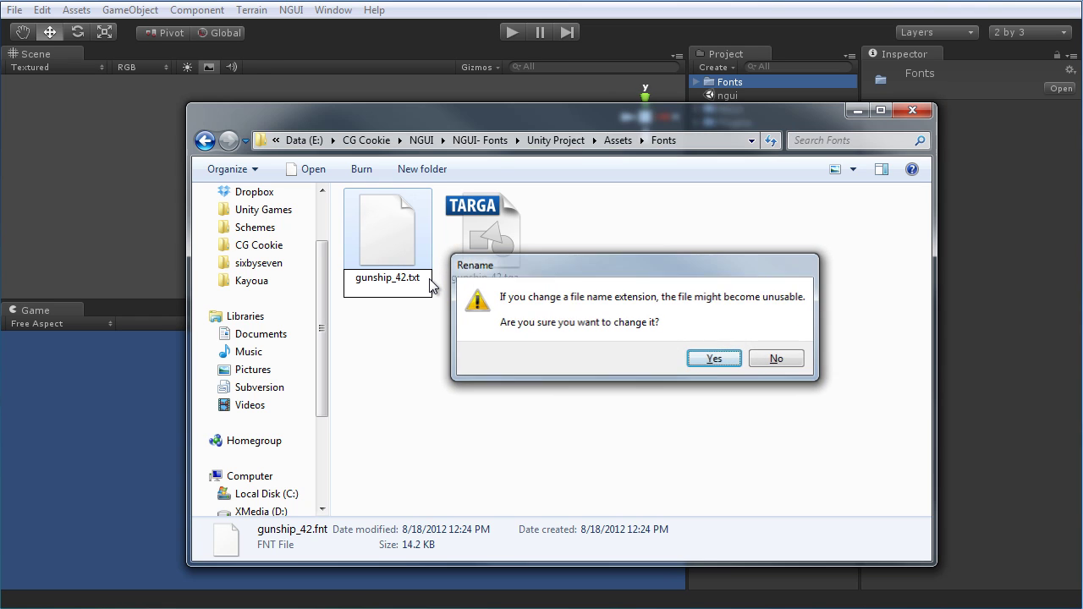
pyautogui.press('Return')
pyautogui.click(552, 364)
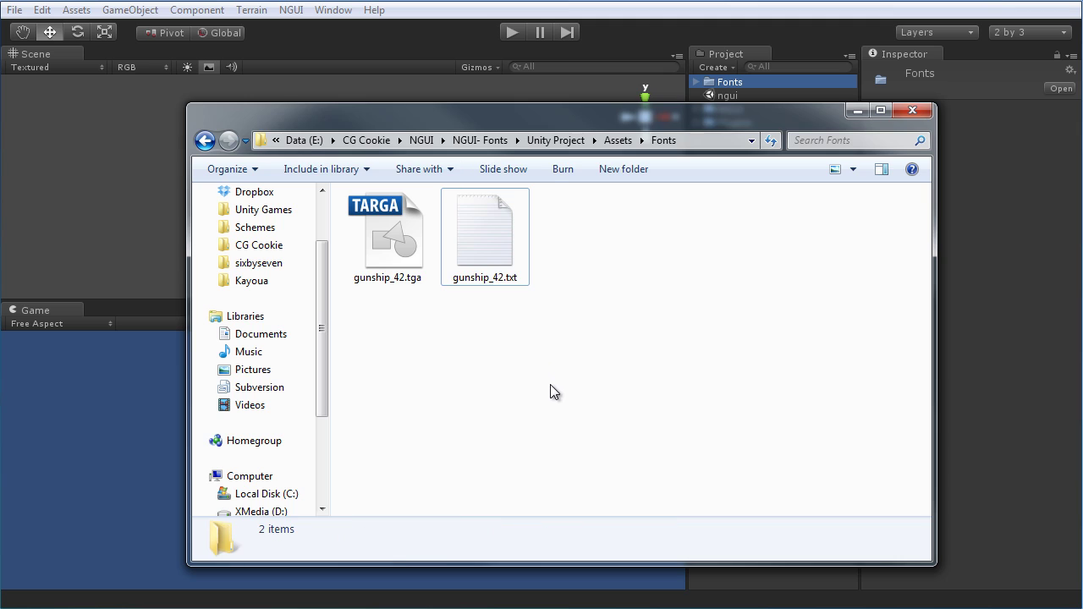
pyautogui.click(390, 245)
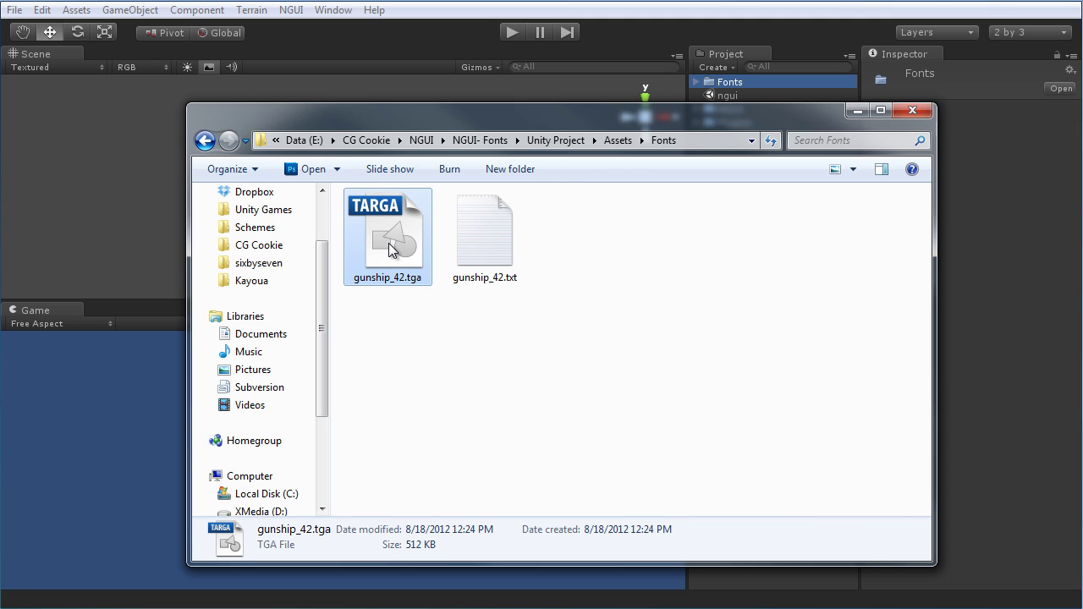
pyautogui.click(519, 360)
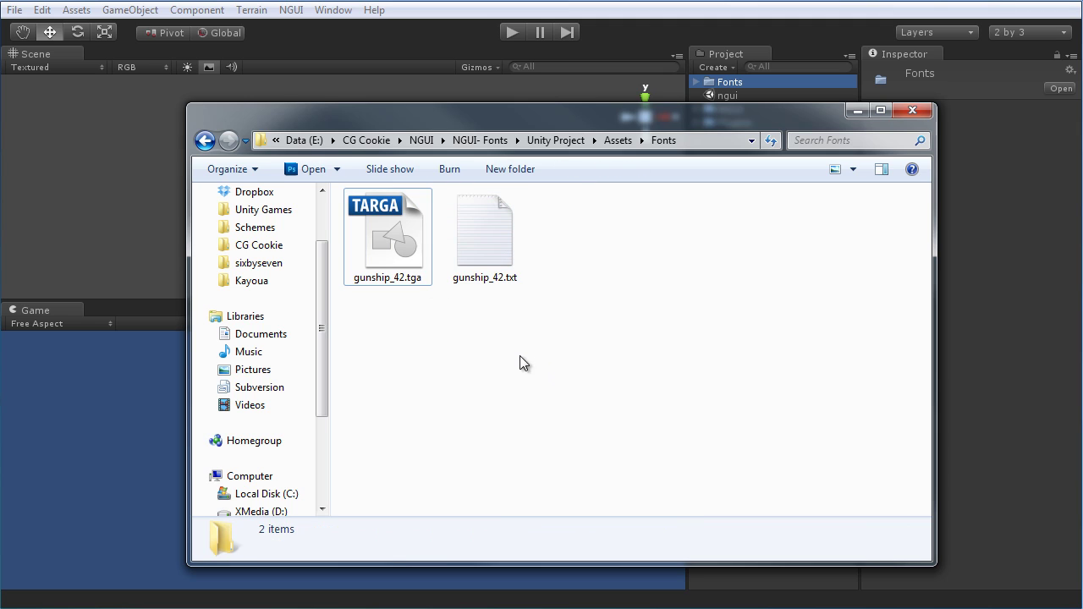
pyautogui.click(484, 230)
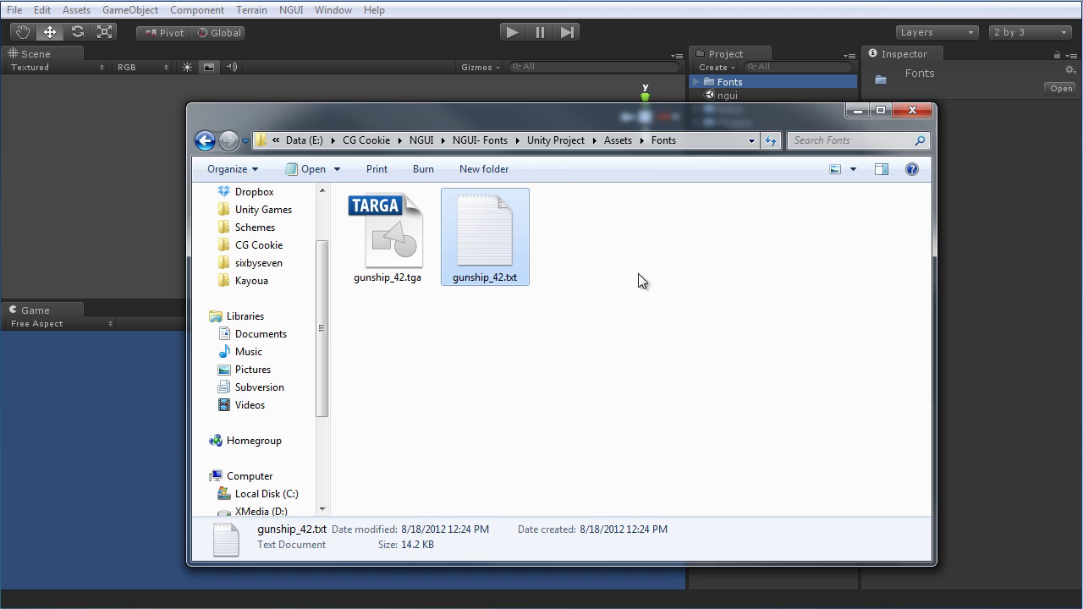
# - Back in Unity, create a default 2D NGUI UI and make the Hierarchy panel taller
pyautogui.click(675, 3)
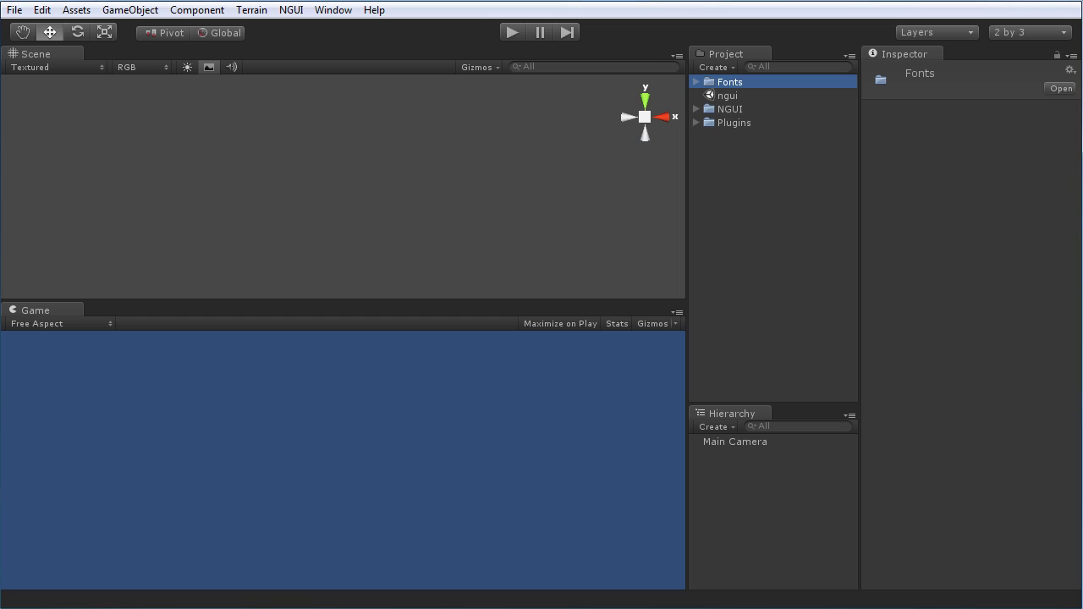
pyautogui.click(286, 141)
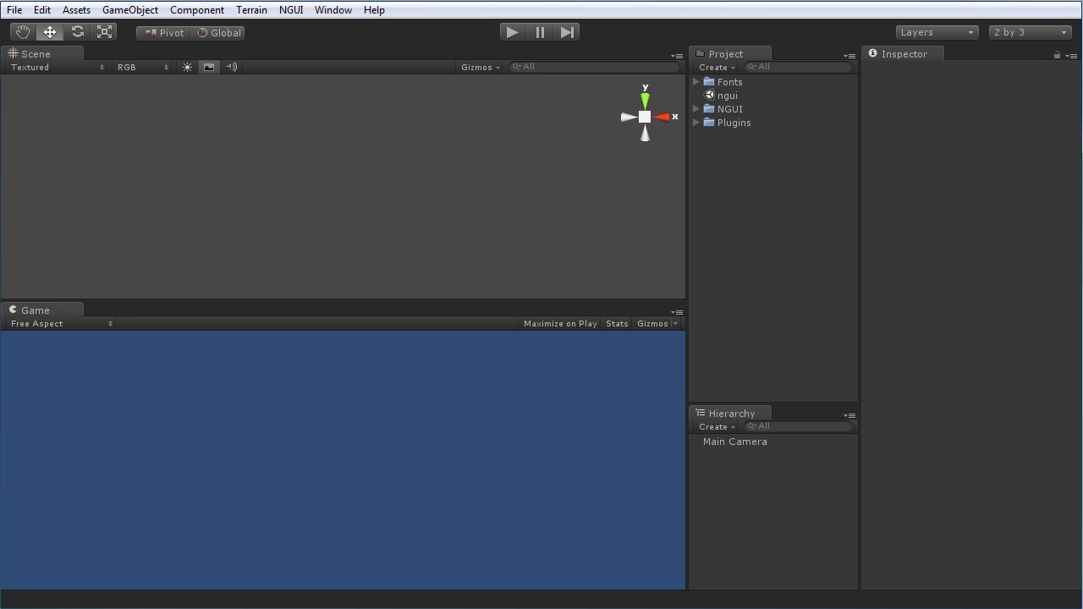
pyautogui.click(293, 13)
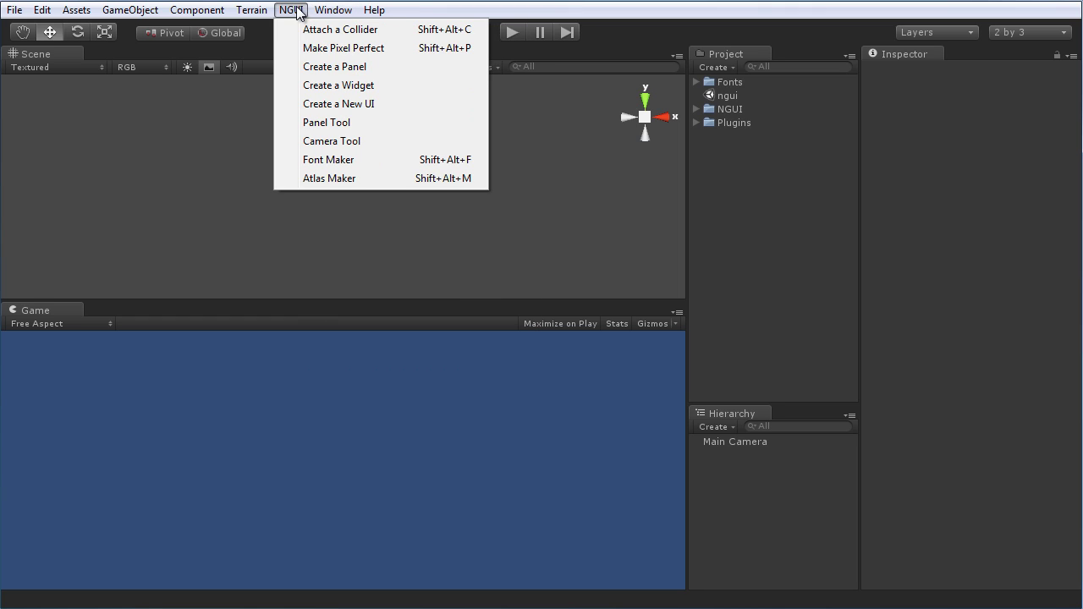
pyautogui.click(351, 103)
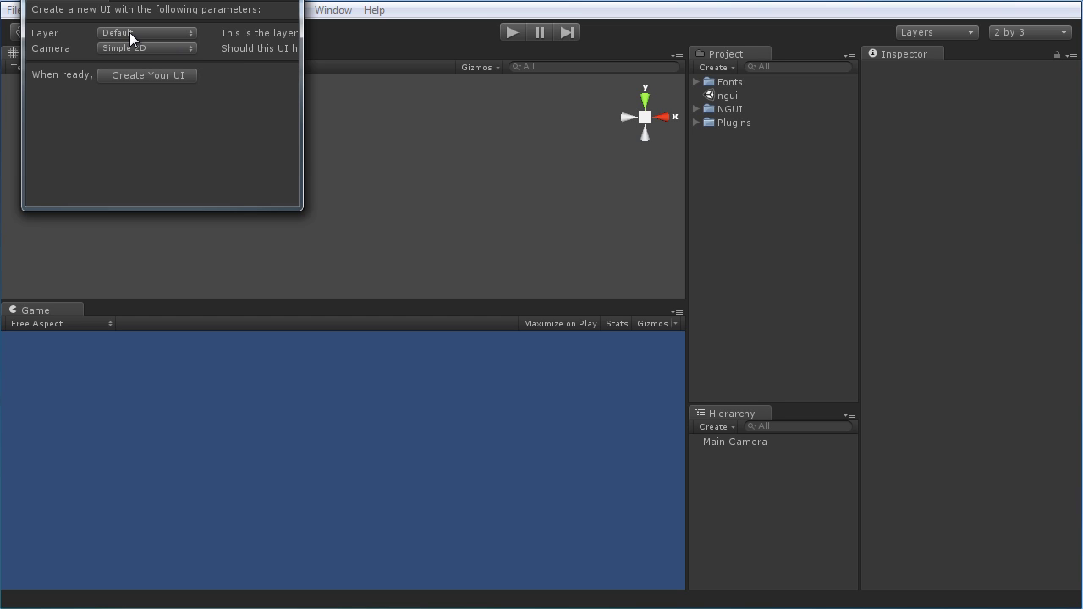
pyautogui.click(156, 75)
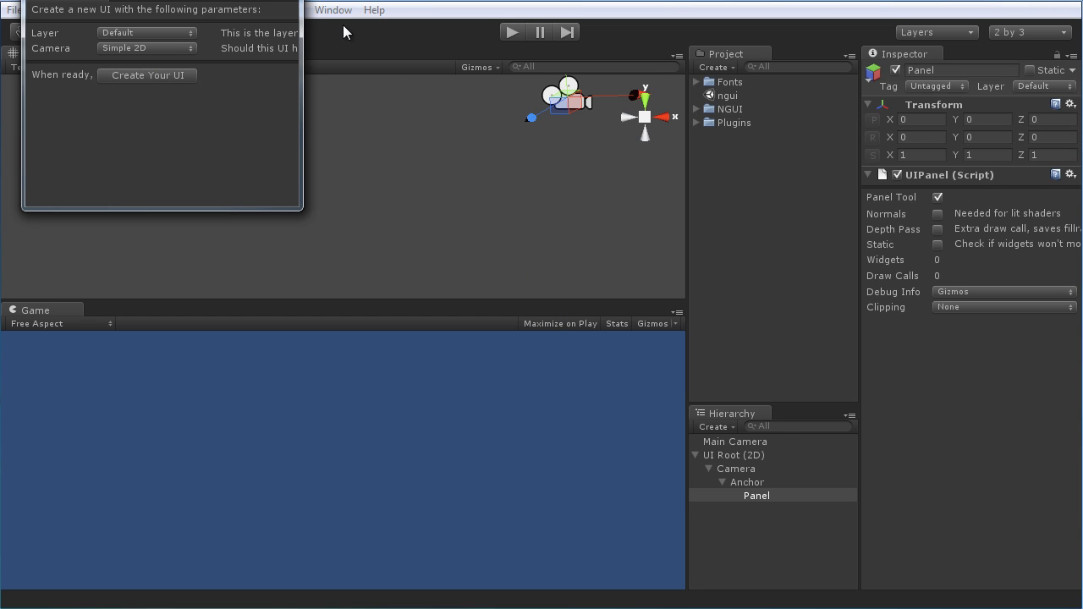
pyautogui.click(296, 0)
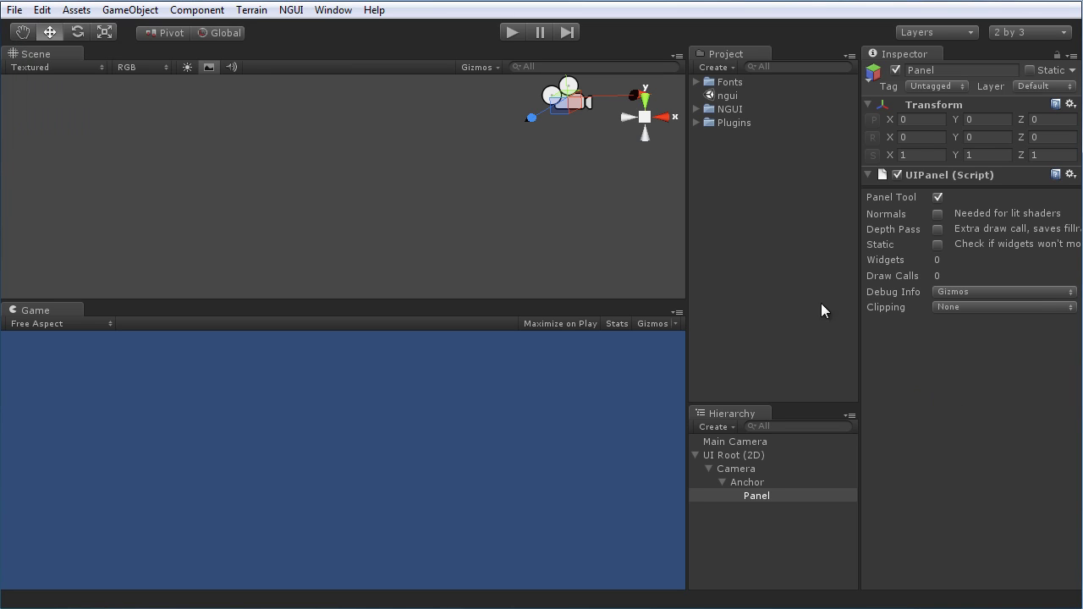
pyautogui.click(753, 255)
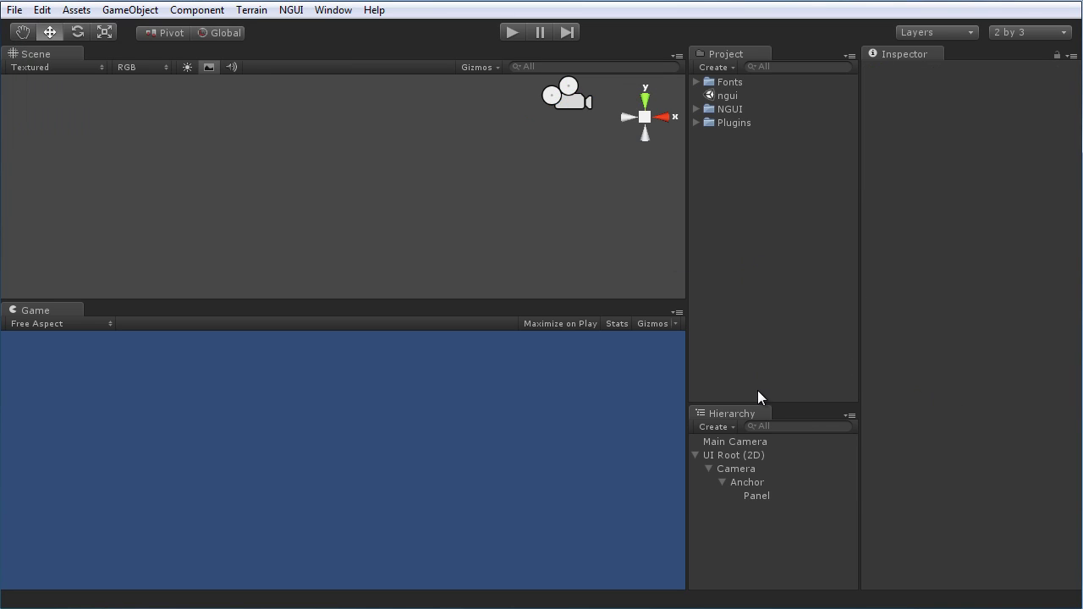
pyautogui.moveTo(757, 403); pyautogui.dragTo(755, 269)
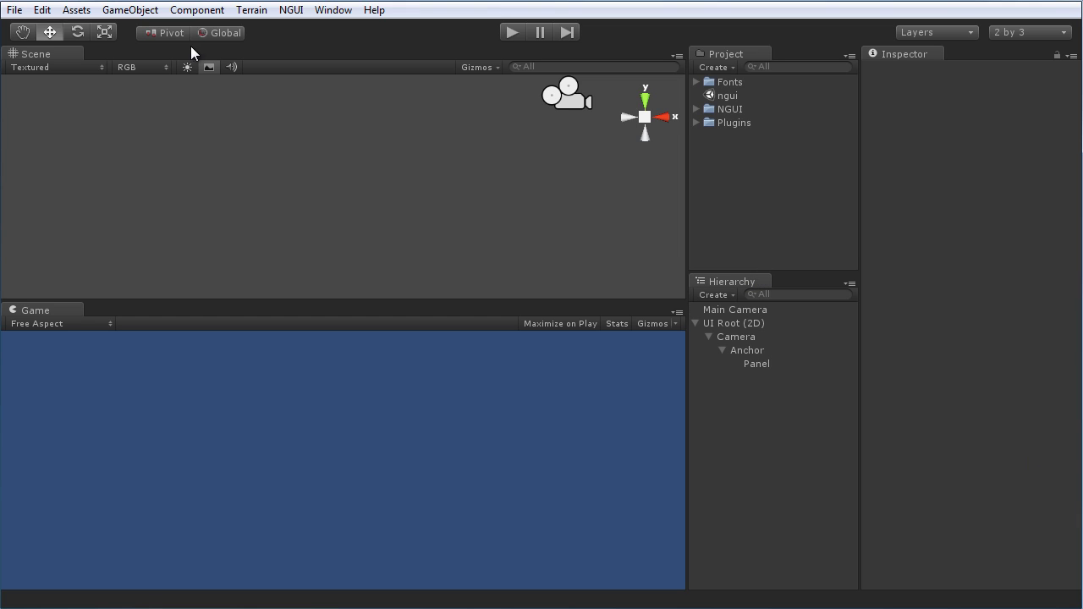
# - Dock NGUI's Widget Tool below the Inspector
pyautogui.click(291, 11)
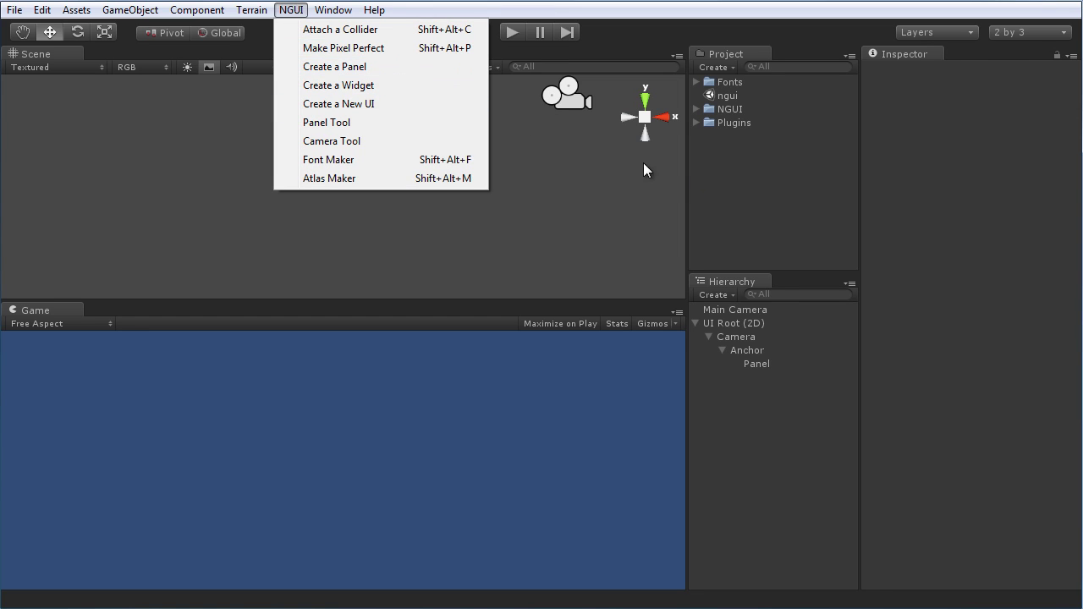
pyautogui.click(366, 88)
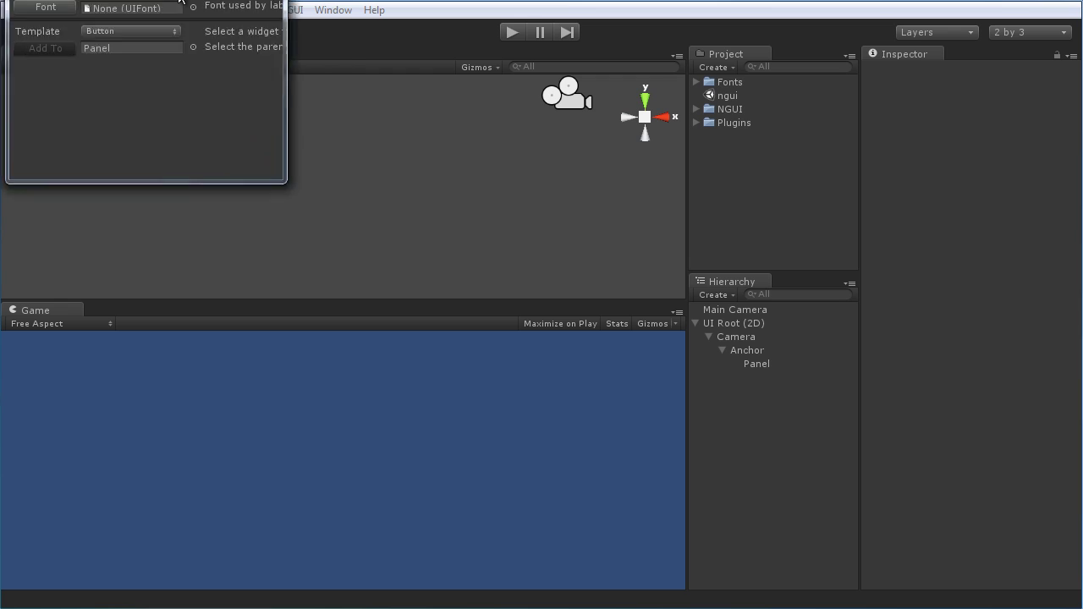
pyautogui.moveTo(180, 2); pyautogui.dragTo(915, 490)
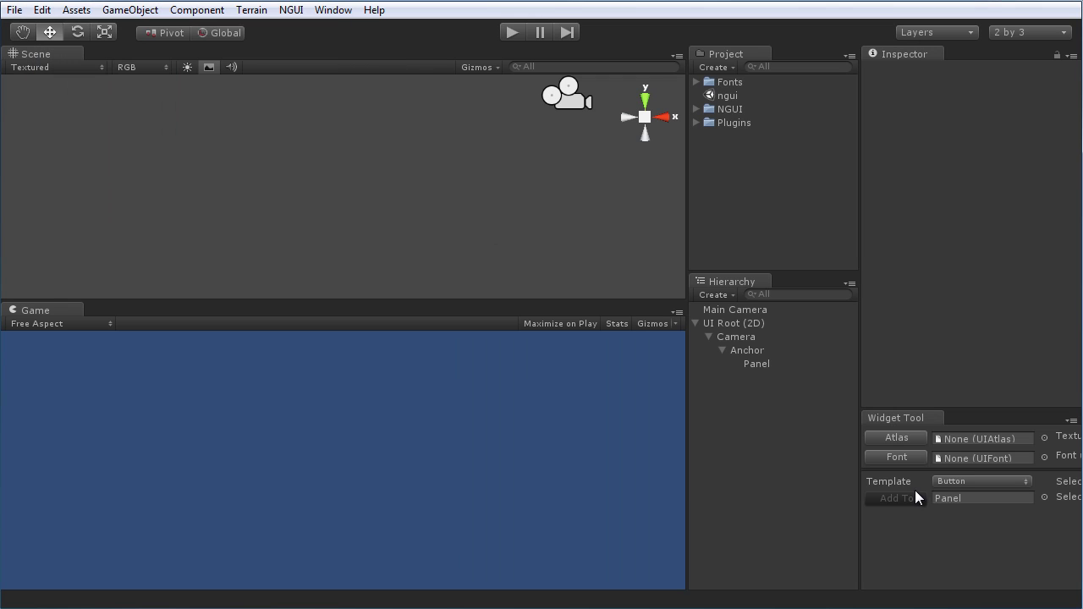
# - Dock NGUI's Font Maker beside the Widget Tool
pyautogui.click(291, 12)
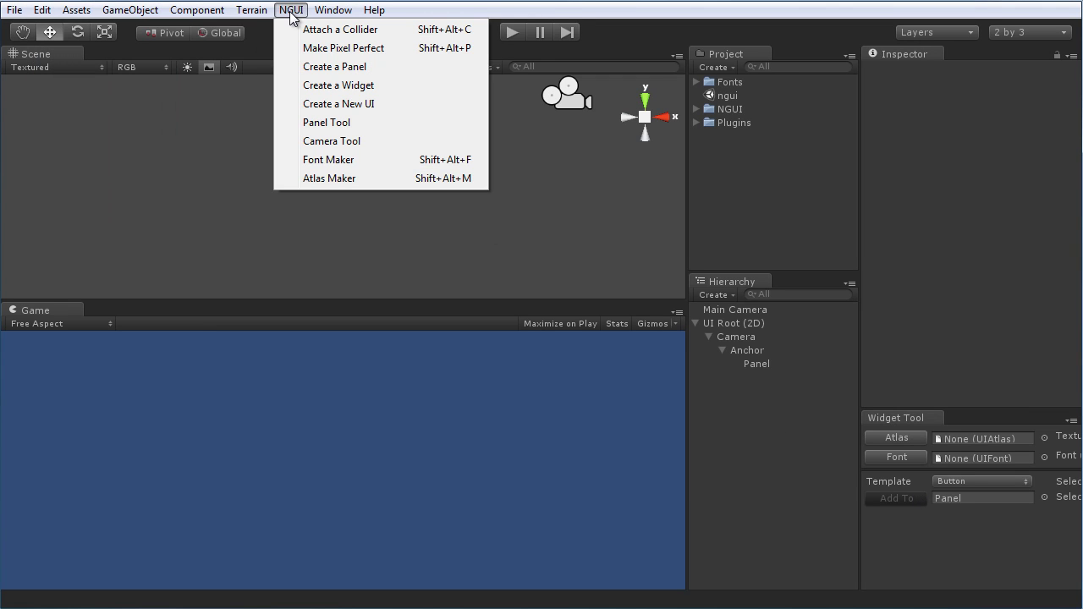
pyautogui.click(336, 160)
pyautogui.moveTo(327, 148); pyautogui.dragTo(1010, 290)
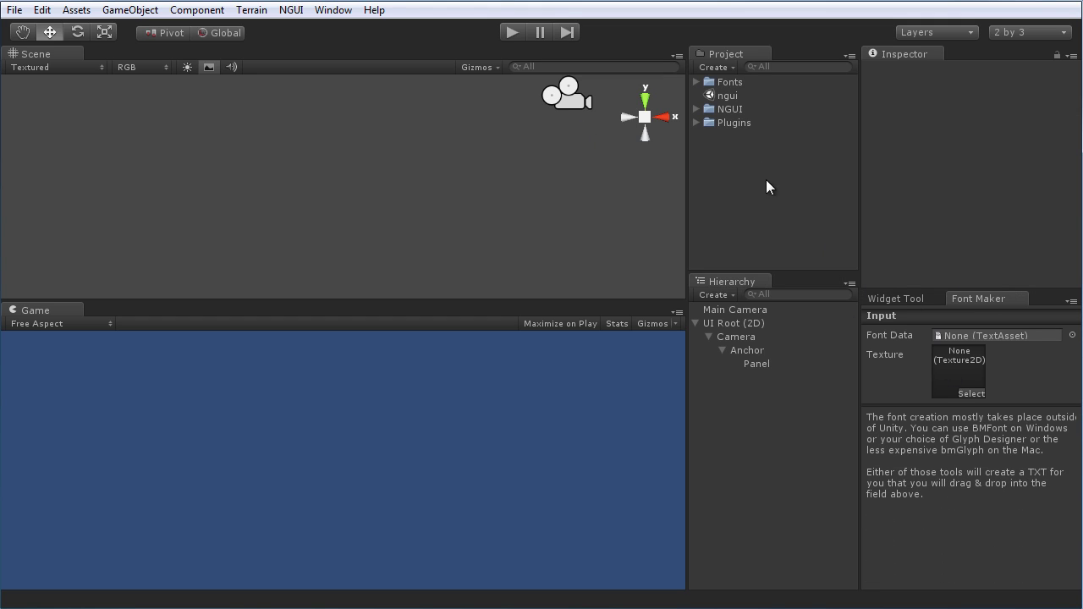
# - Assign the gunship_42 text file as Font Data and the gunship_42 image as the texture
pyautogui.click(695, 81)
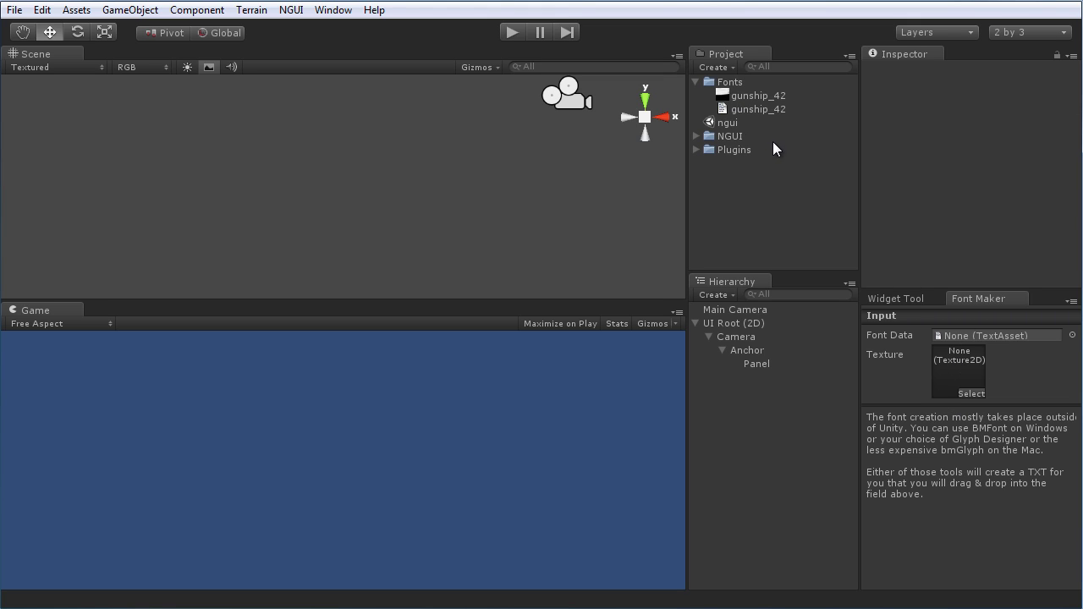
pyautogui.moveTo(747, 108); pyautogui.dragTo(977, 334)
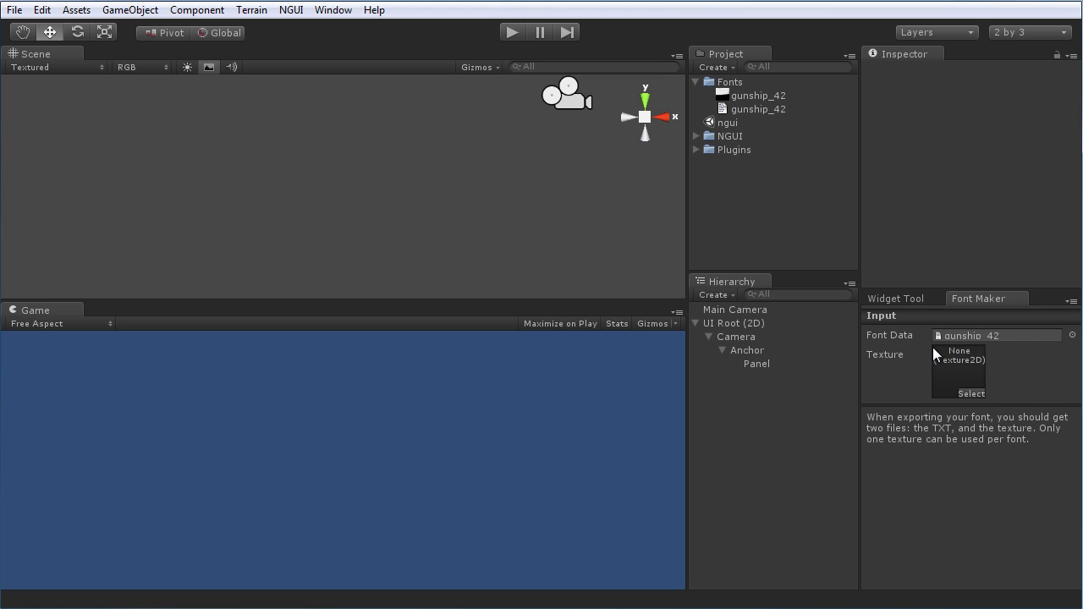
pyautogui.moveTo(748, 96); pyautogui.dragTo(965, 368)
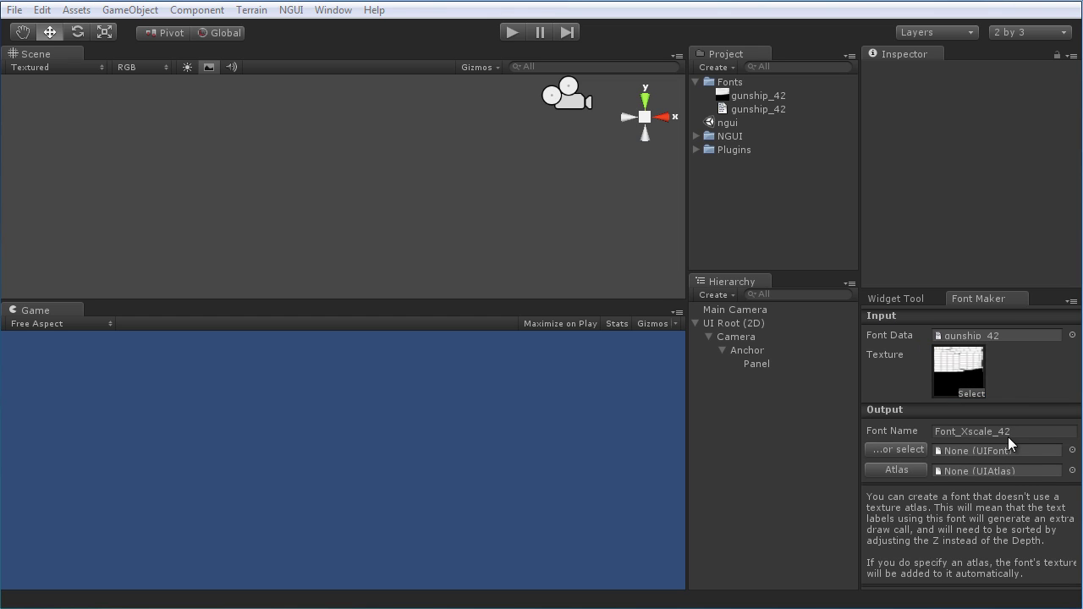
# - Set the output Font Name to Gunship_42 and enlarge the Font Maker panel
pyautogui.moveTo(1008, 437); pyautogui.dragTo(931, 426)
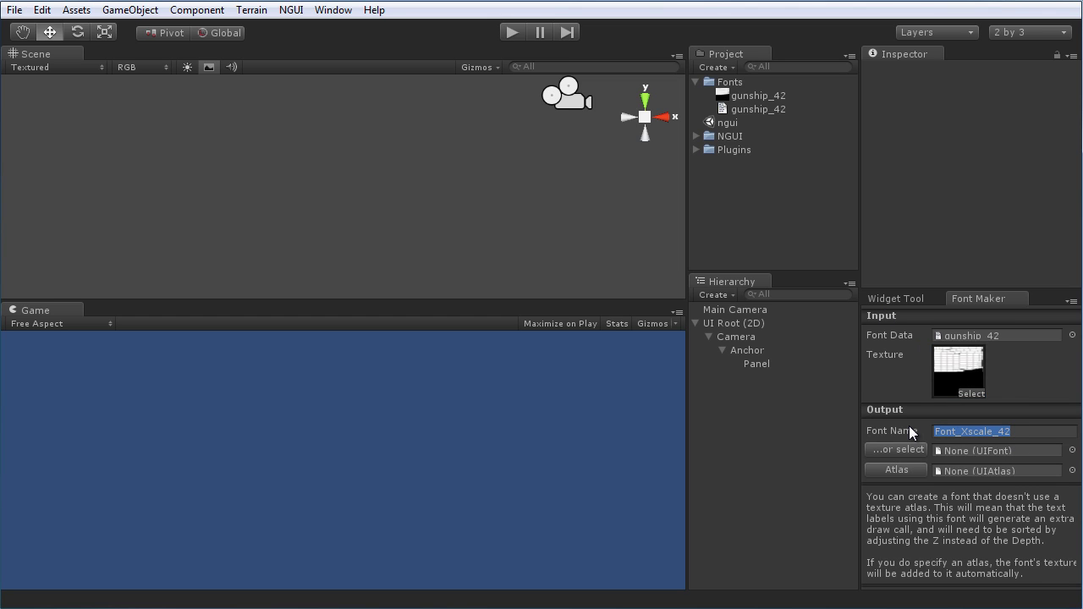
pyautogui.write('Gunship')
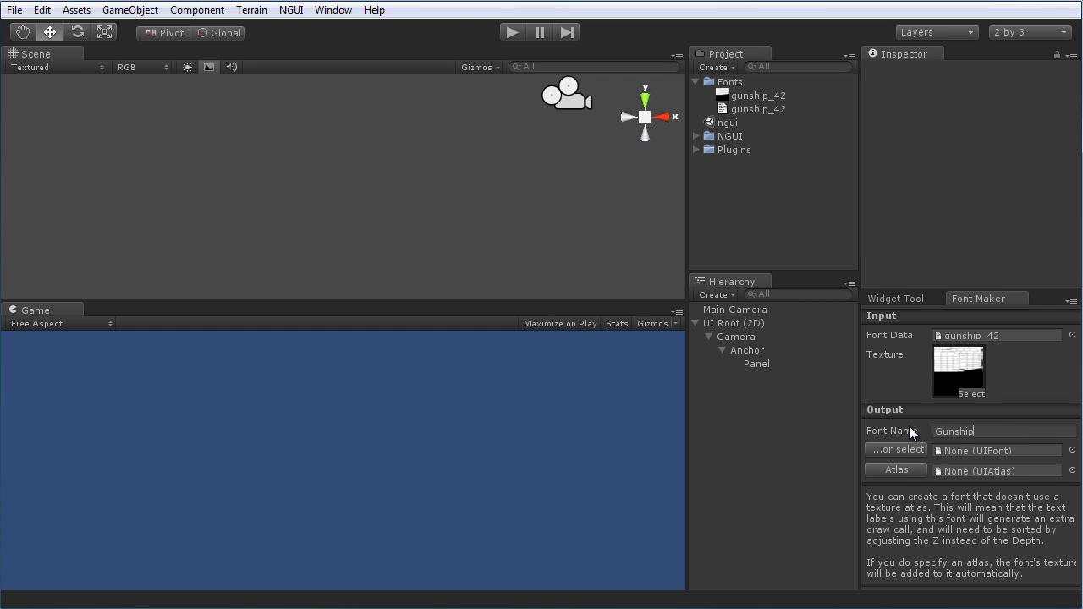
pyautogui.write('_42')
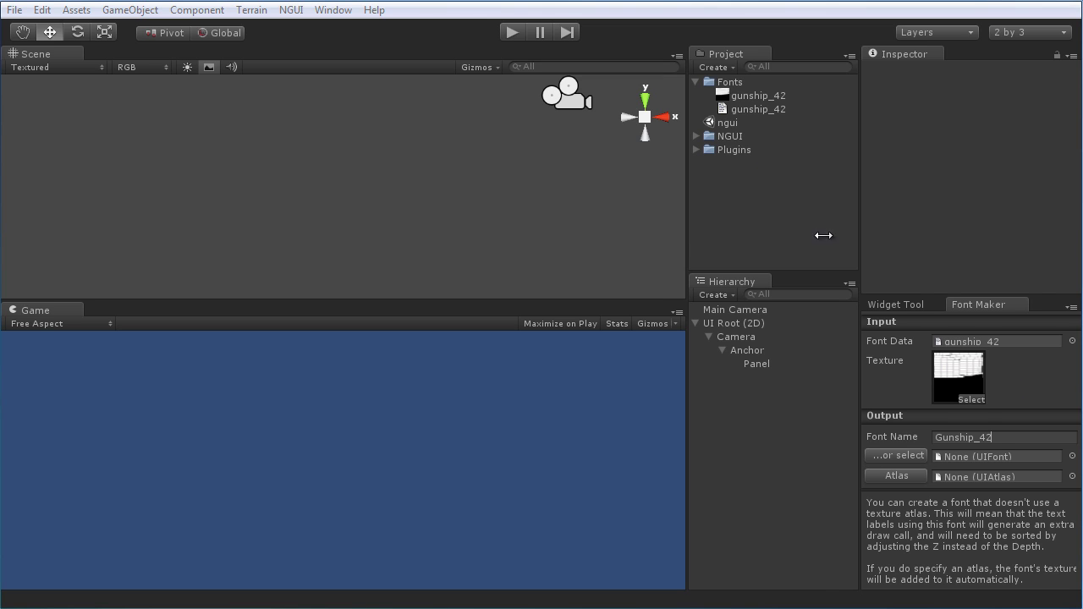
pyautogui.moveTo(915, 289); pyautogui.dragTo(917, 252)
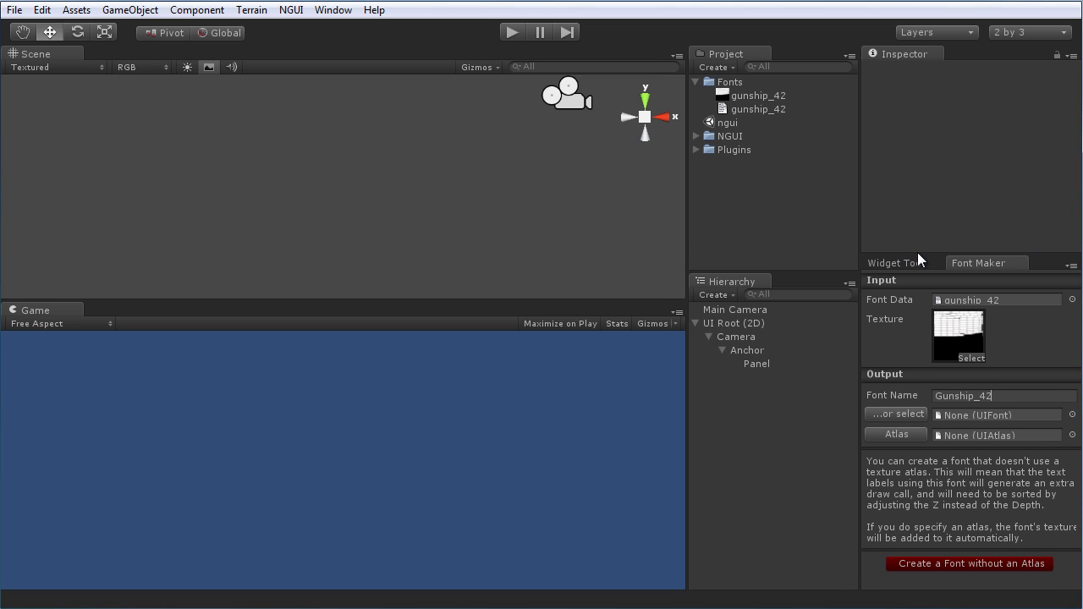
# - Create the atlas-free Gunship_42 font and material, inspect them, and move both into Fonts
pyautogui.click(977, 562)
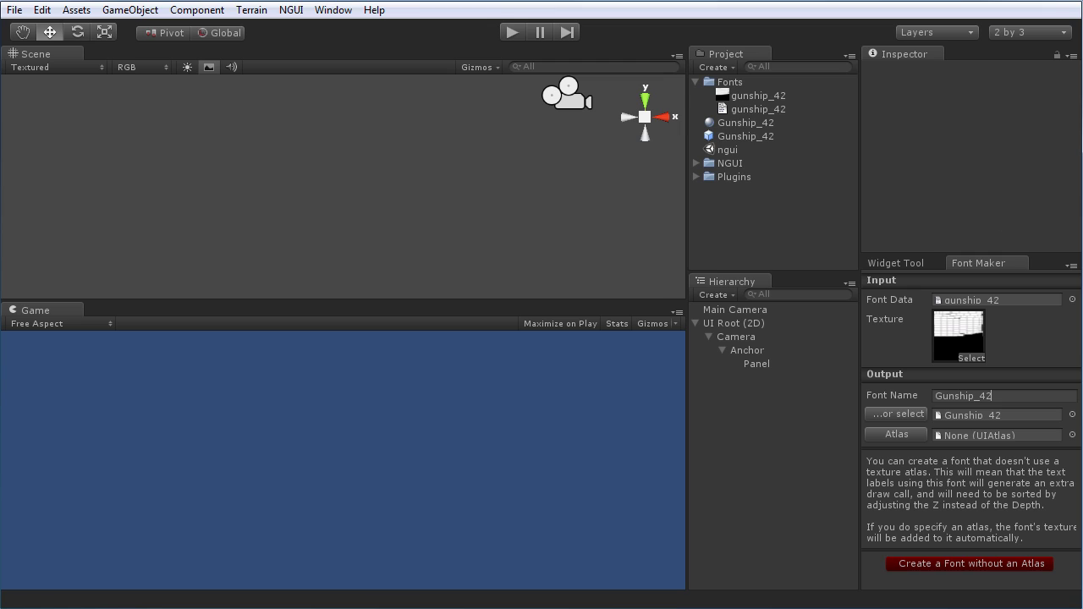
pyautogui.click(735, 122)
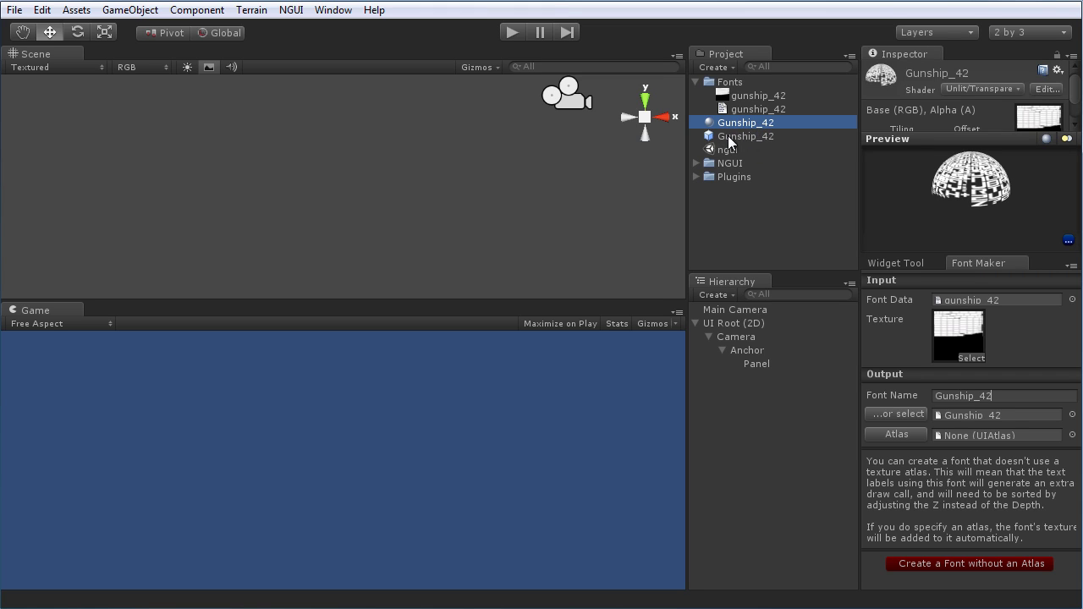
pyautogui.click(730, 138)
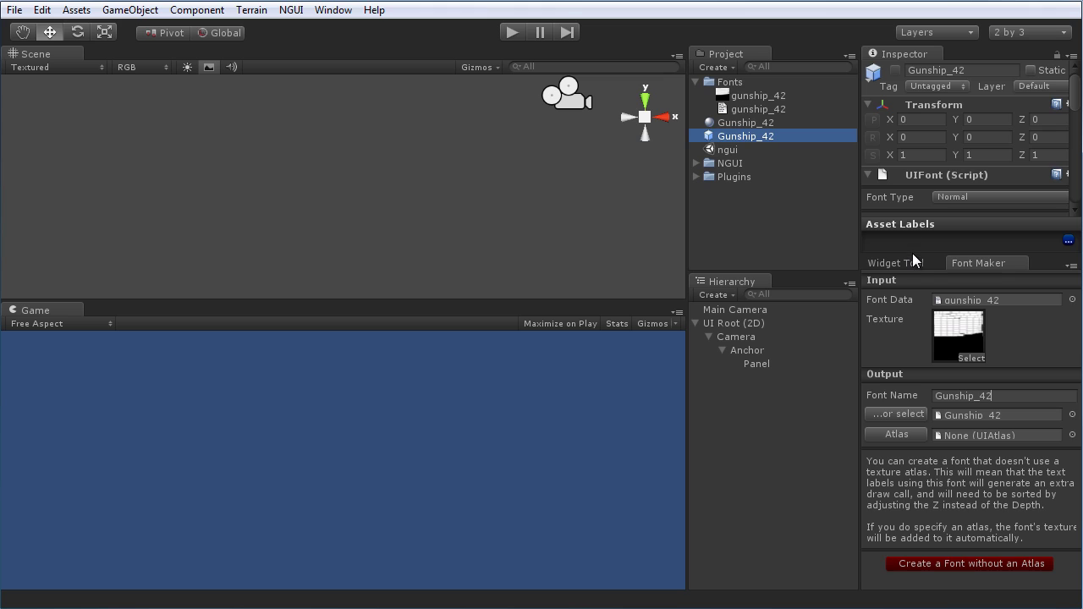
pyautogui.moveTo(912, 253); pyautogui.dragTo(906, 325)
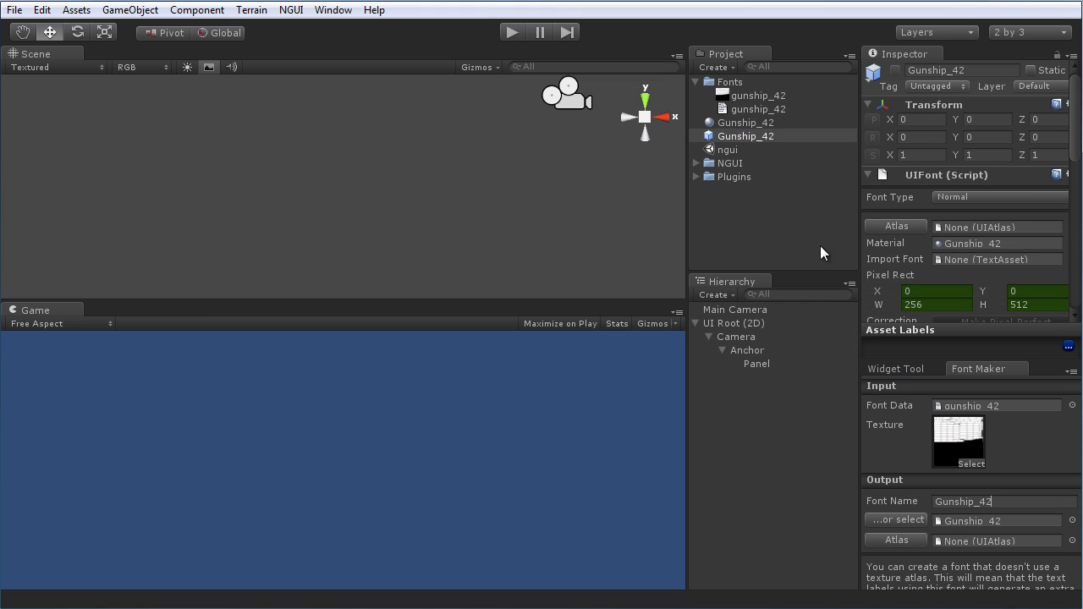
pyautogui.keyDown('ctrl'); pyautogui.click(746, 123); pyautogui.keyUp('ctrl')
pyautogui.moveTo(746, 128); pyautogui.dragTo(728, 81)
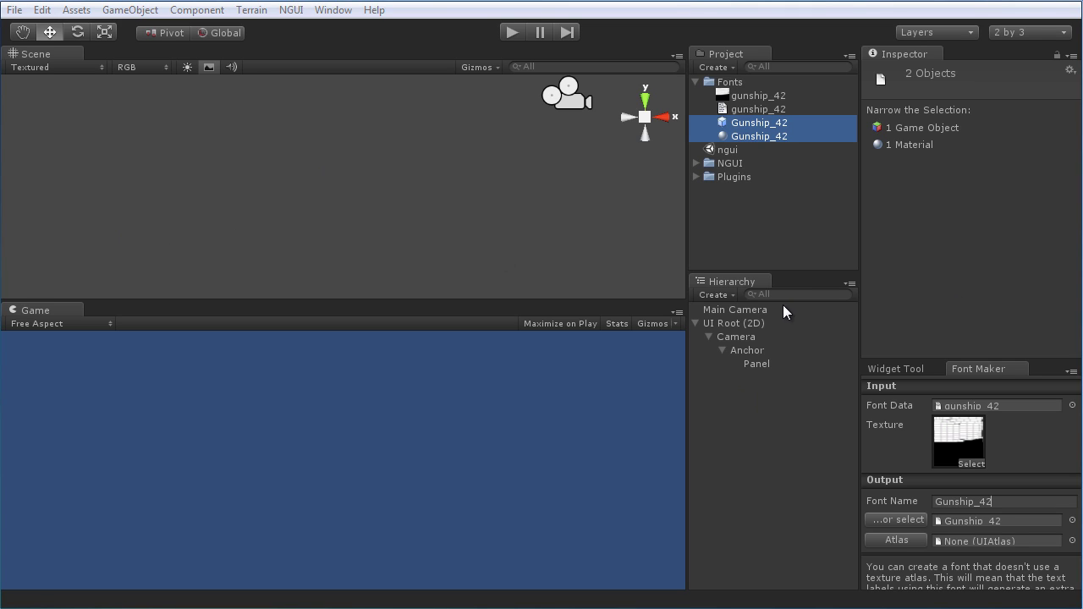
# - Open the NGUI Widget Tool and assign Gunship_42 as its font
pyautogui.click(902, 369)
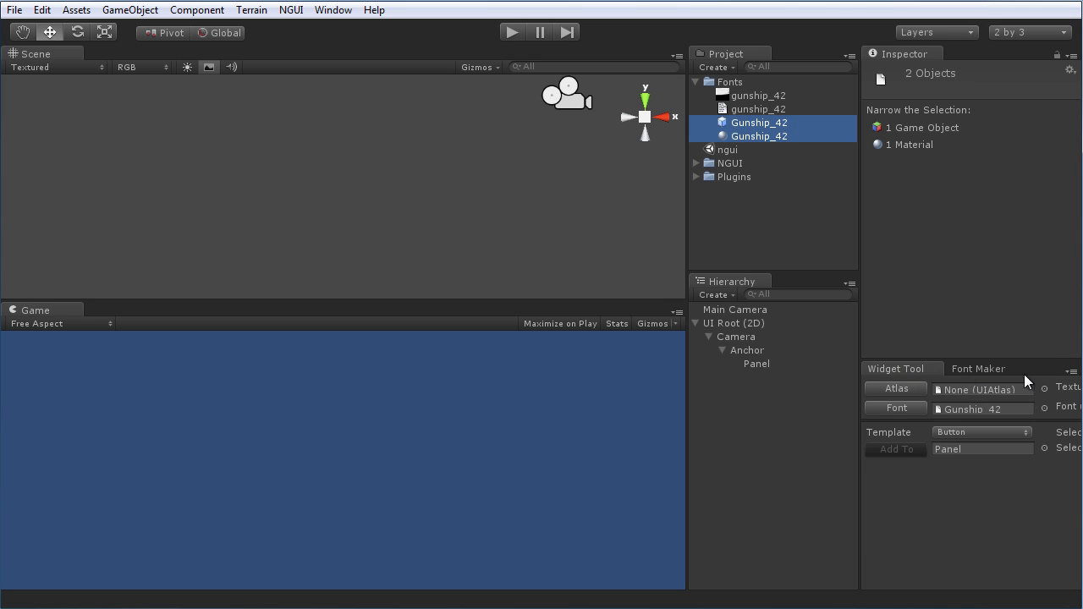
pyautogui.click(896, 408)
pyautogui.click(823, 10)
pyautogui.click(903, 408)
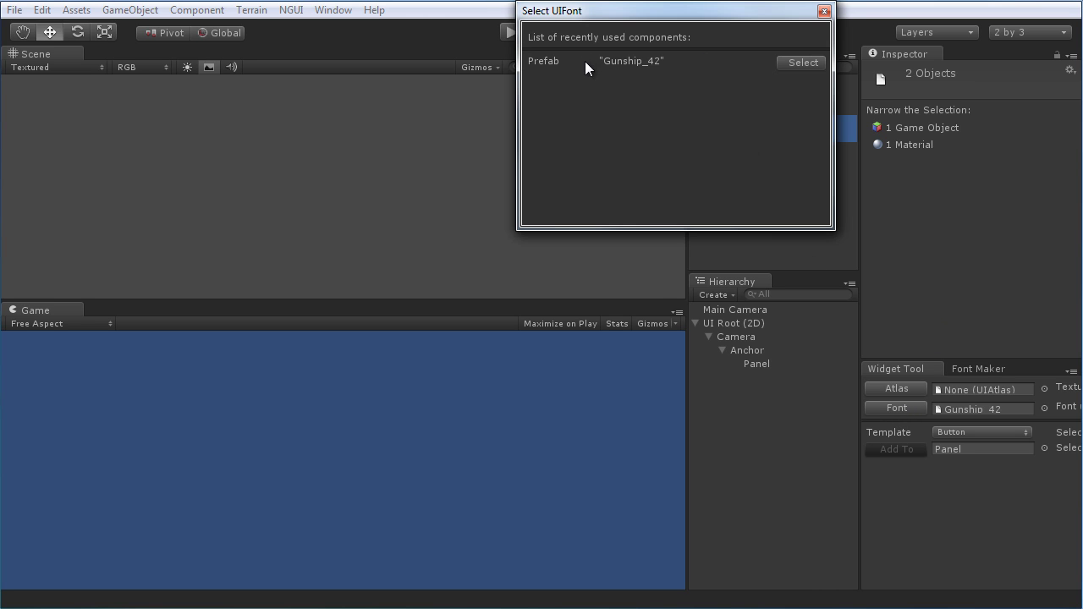
pyautogui.click(803, 62)
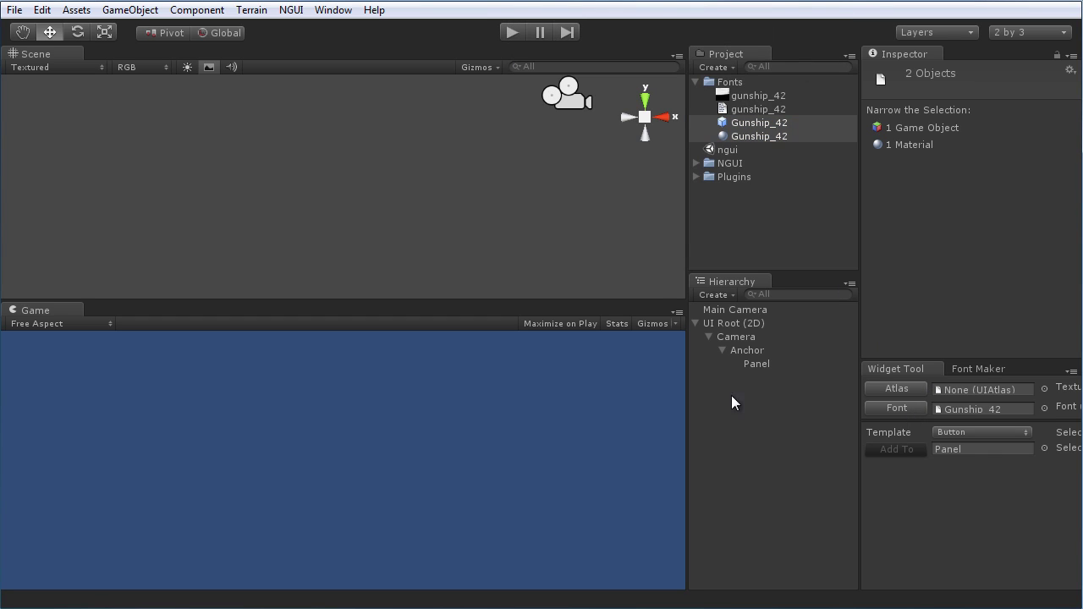
pyautogui.click(908, 409)
pyautogui.click(836, 8)
pyautogui.click(776, 184)
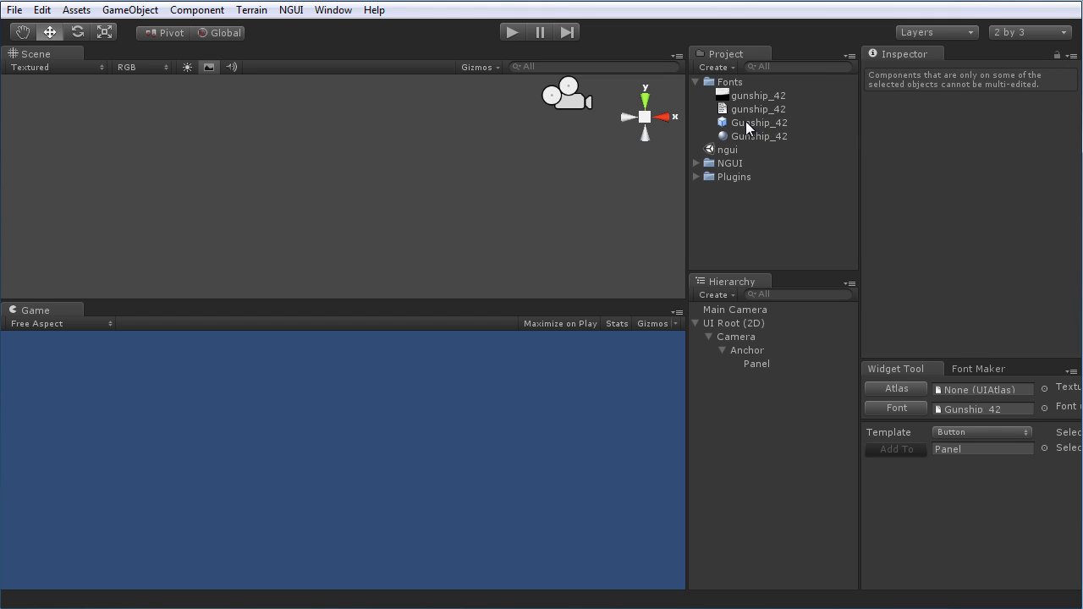
pyautogui.moveTo(745, 121); pyautogui.dragTo(969, 408)
# - Add a bright green Label widget under Panel from the Widget Tool
pyautogui.click(970, 433)
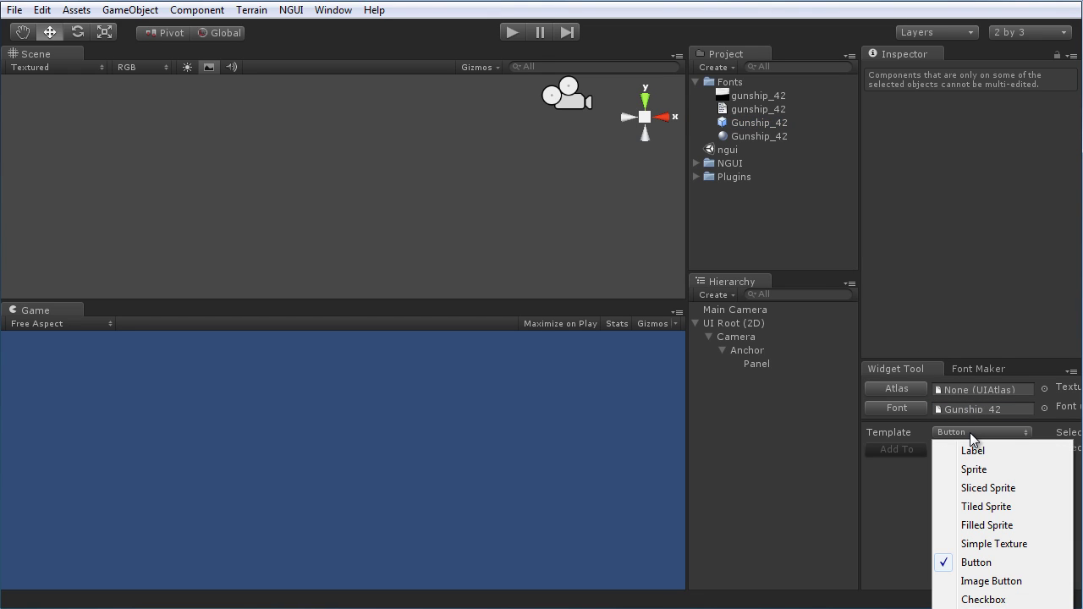
pyautogui.click(978, 450)
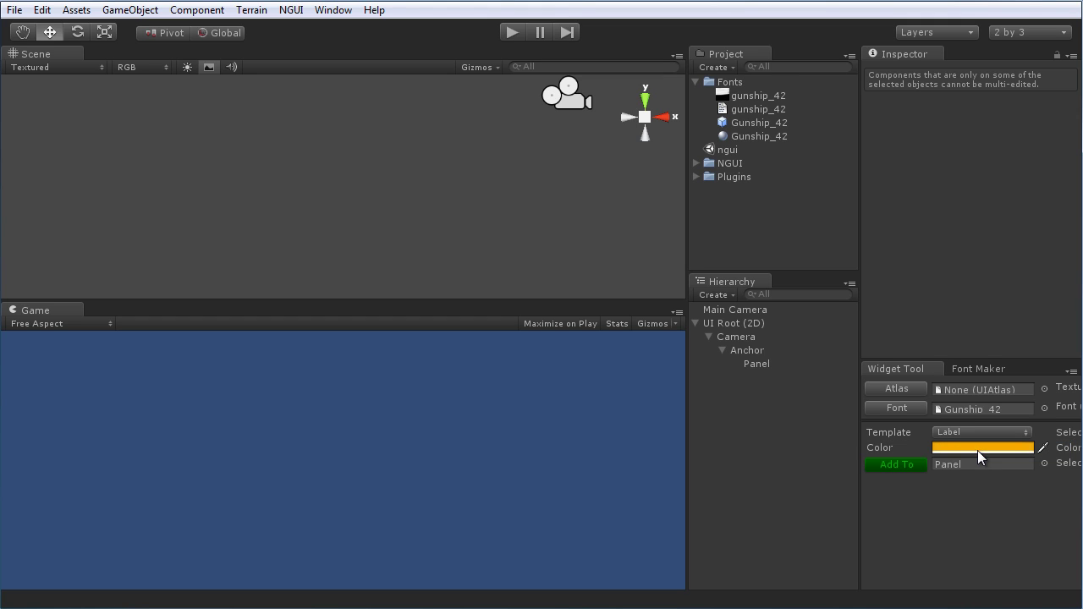
pyautogui.click(961, 449)
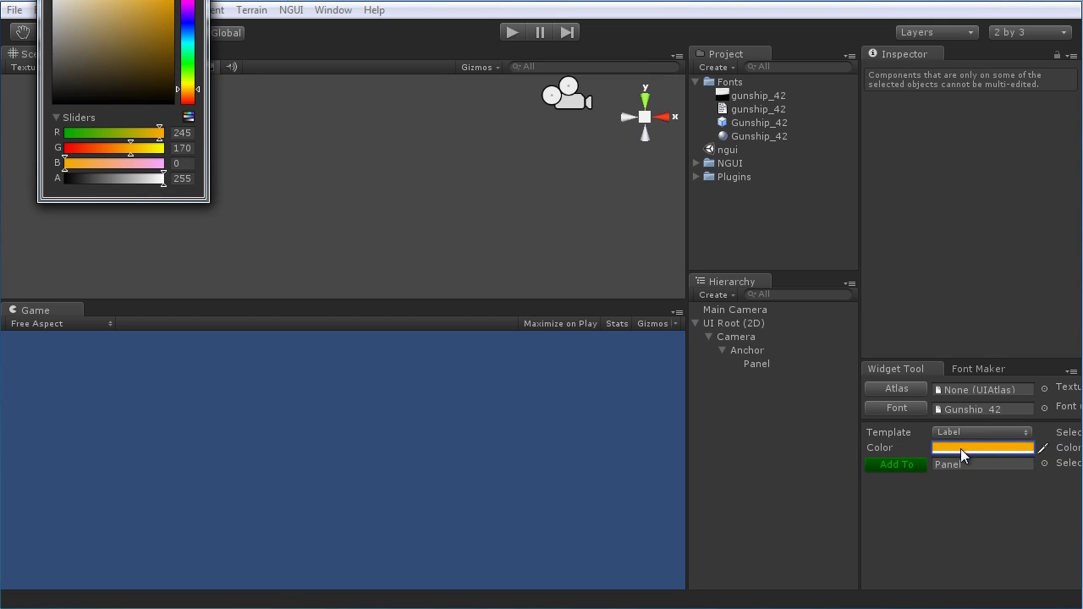
pyautogui.moveTo(188, 39); pyautogui.dragTo(200, 73)
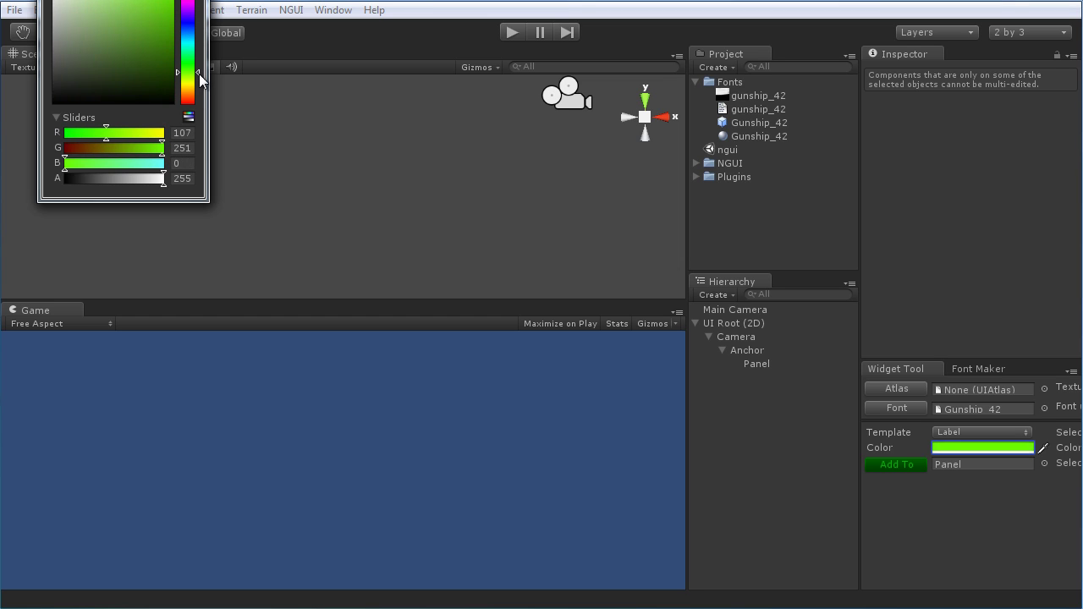
pyautogui.click(743, 405)
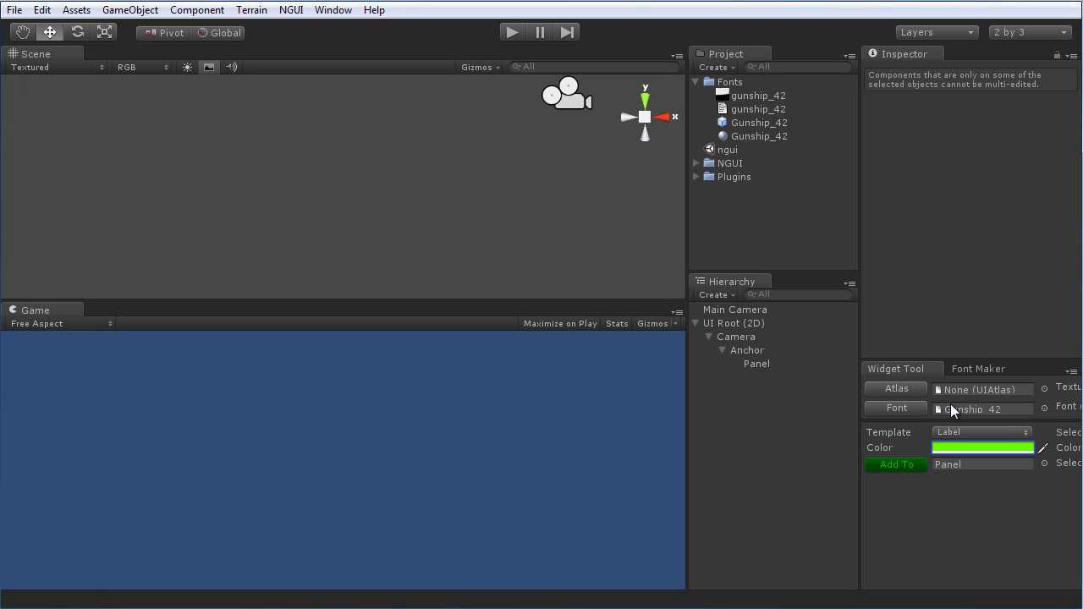
pyautogui.click(895, 465)
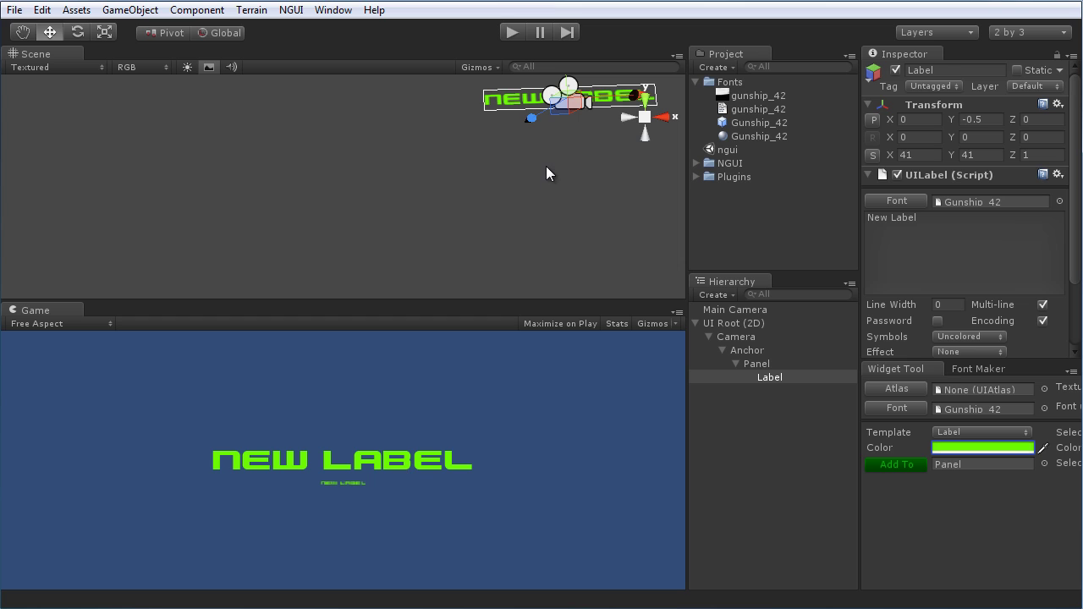
# - Move the new label down near the bottom of the view, to Y -125.139
pyautogui.moveTo(546, 166); pyautogui.dragTo(472, 238, button='middle')
pyautogui.keyDown('alt'); pyautogui.moveTo(472, 238); pyautogui.dragTo(555, 192, button='right'); pyautogui.keyUp('alt')
pyautogui.keyDown('alt'); pyautogui.moveTo(555, 193); pyautogui.dragTo(429, 173); pyautogui.keyUp('alt')
pyautogui.press('w')
pyautogui.moveTo(436, 169)
pyautogui.keyDown('alt'); pyautogui.mouseDown()
pyautogui.moveTo(491, 148)
pyautogui.moveTo(539, 226)
pyautogui.moveTo(449, 162)
pyautogui.moveTo(452, 181)
pyautogui.mouseUp(); pyautogui.keyUp('alt')
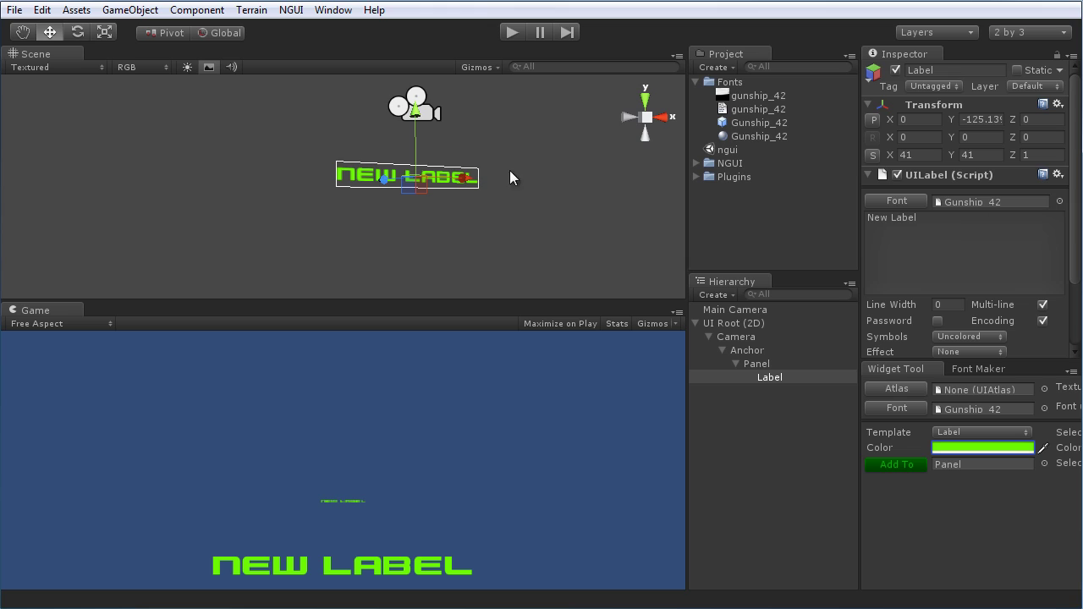
# - Change the label text to 'jdkdfjdkfad', then try scaling it down and undo back to 41
pyautogui.click(957, 218)
pyautogui.write('jdkdfjdkfad')
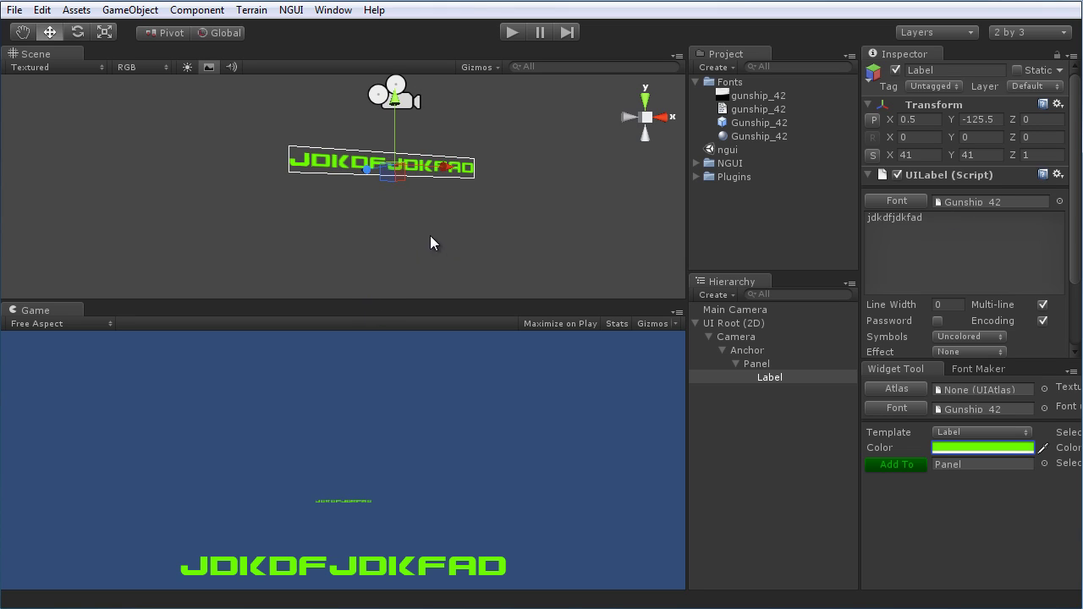
pyautogui.press('r')
pyautogui.moveTo(397, 178); pyautogui.dragTo(386, 218)
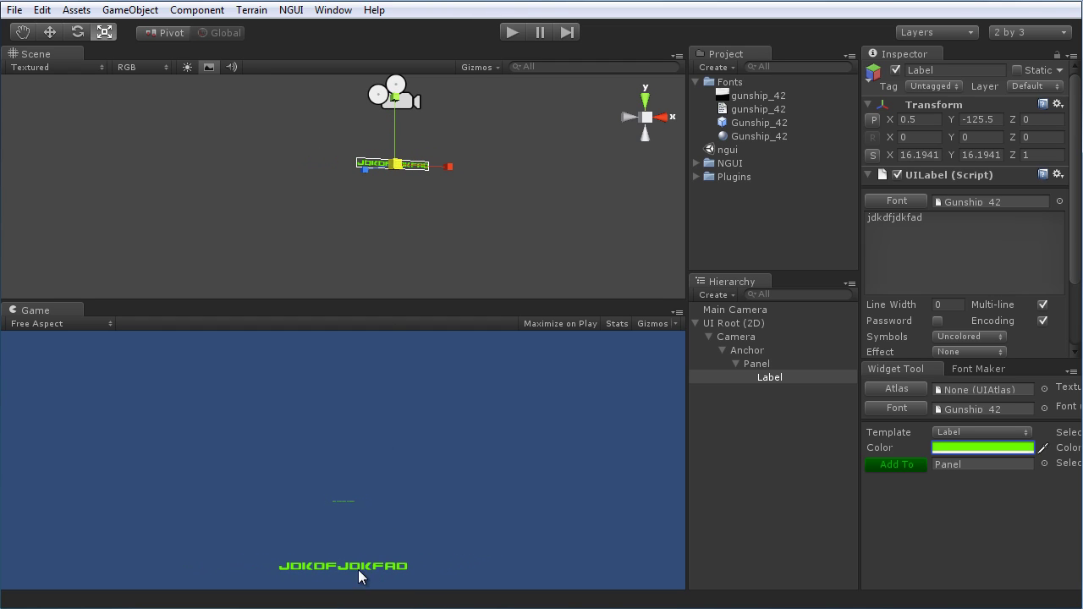
pyautogui.hotkey('ctrl', 'z')
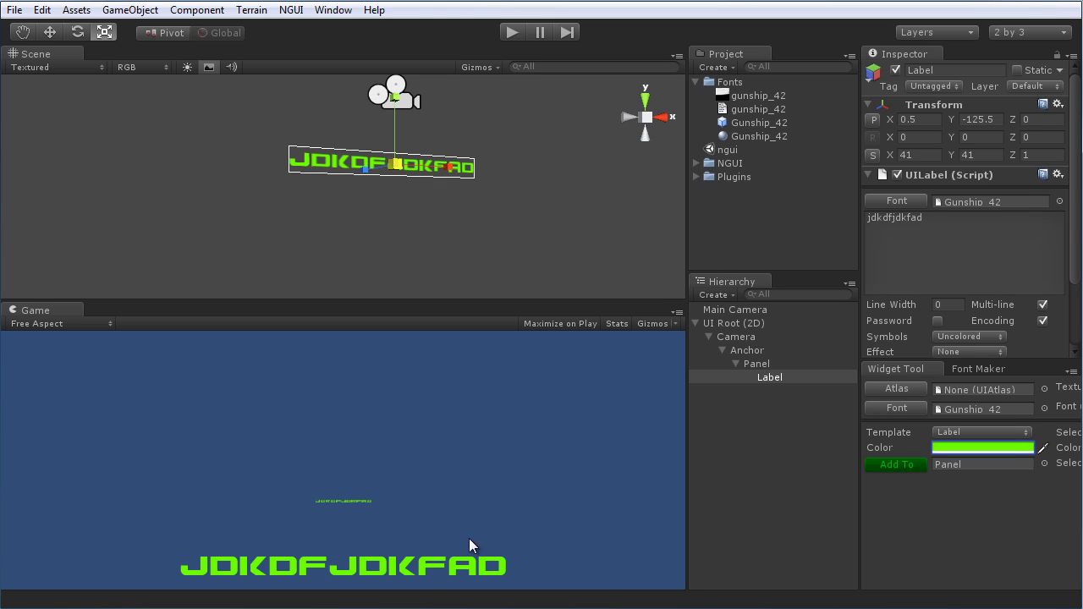
pyautogui.click(767, 124)
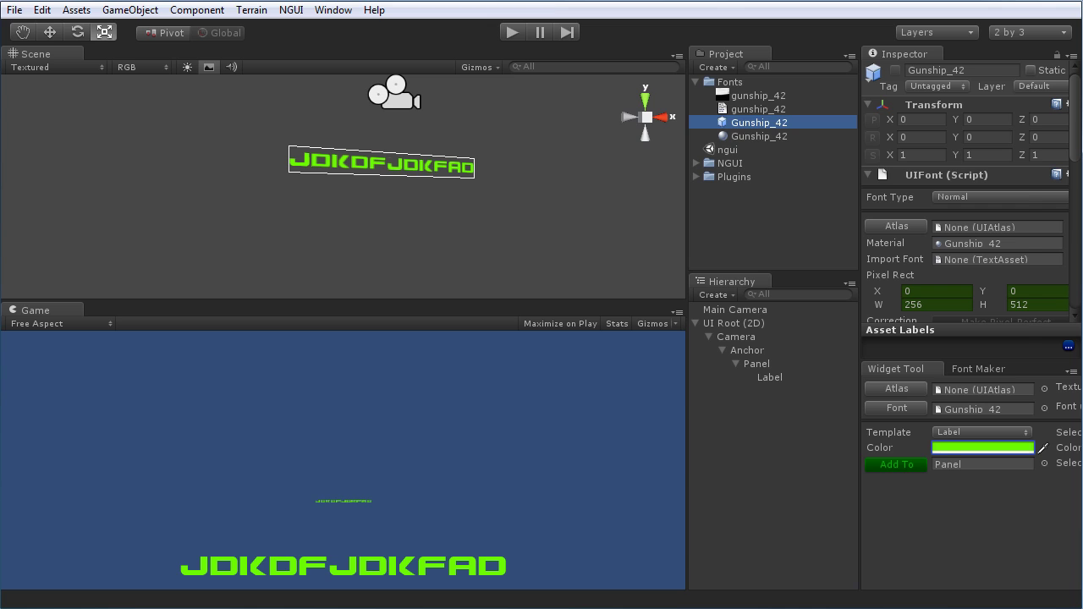
pyautogui.hotkey('alt', 'Tab')
pyautogui.click(410, 145)
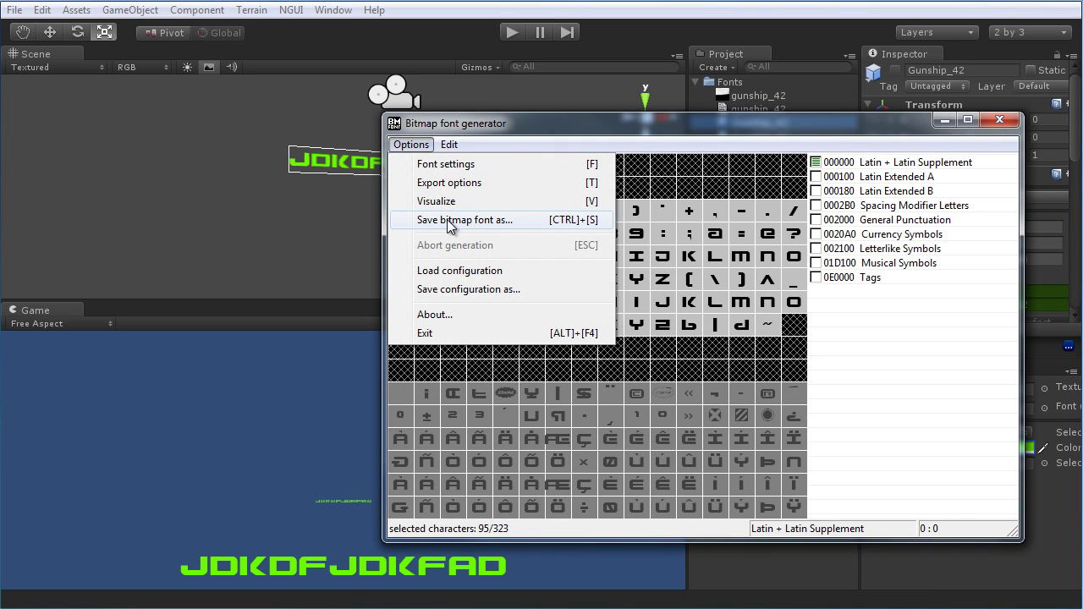
pyautogui.click(446, 164)
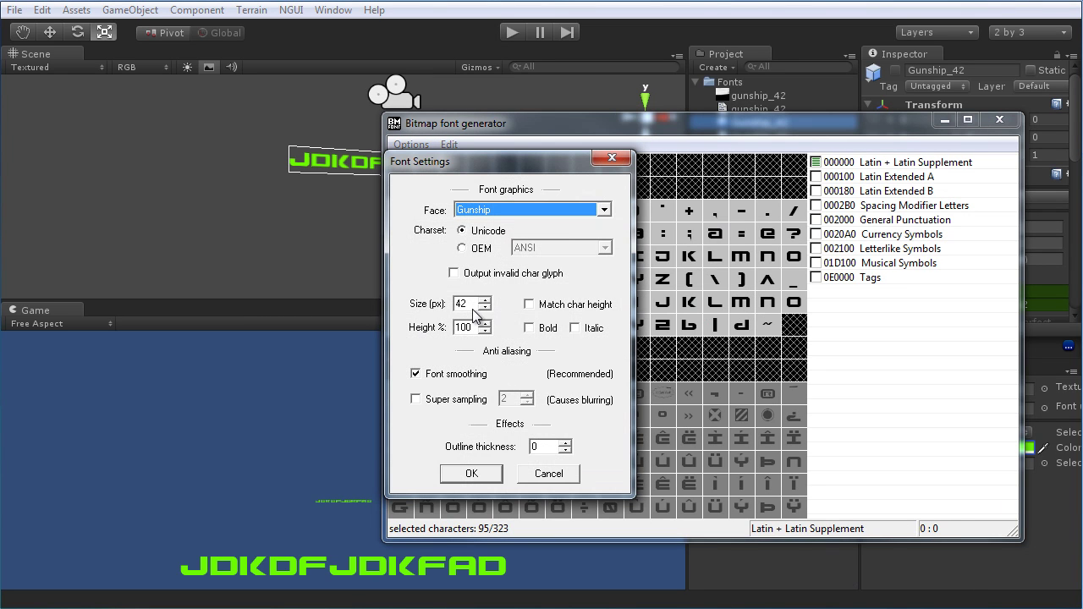
pyautogui.moveTo(473, 308); pyautogui.dragTo(412, 308)
pyautogui.press('Return')
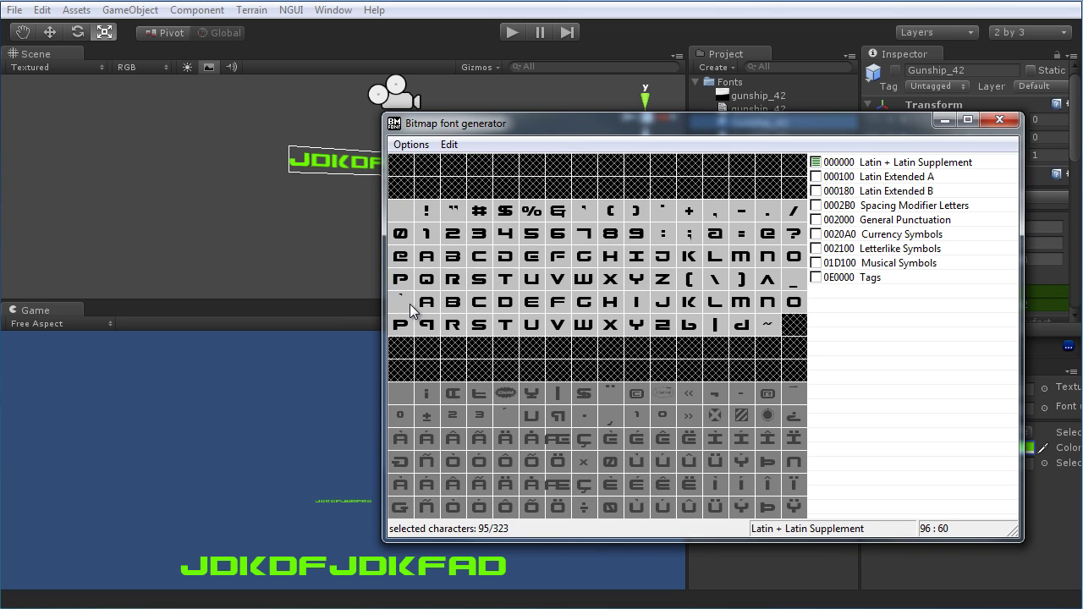
pyautogui.click(544, 25)
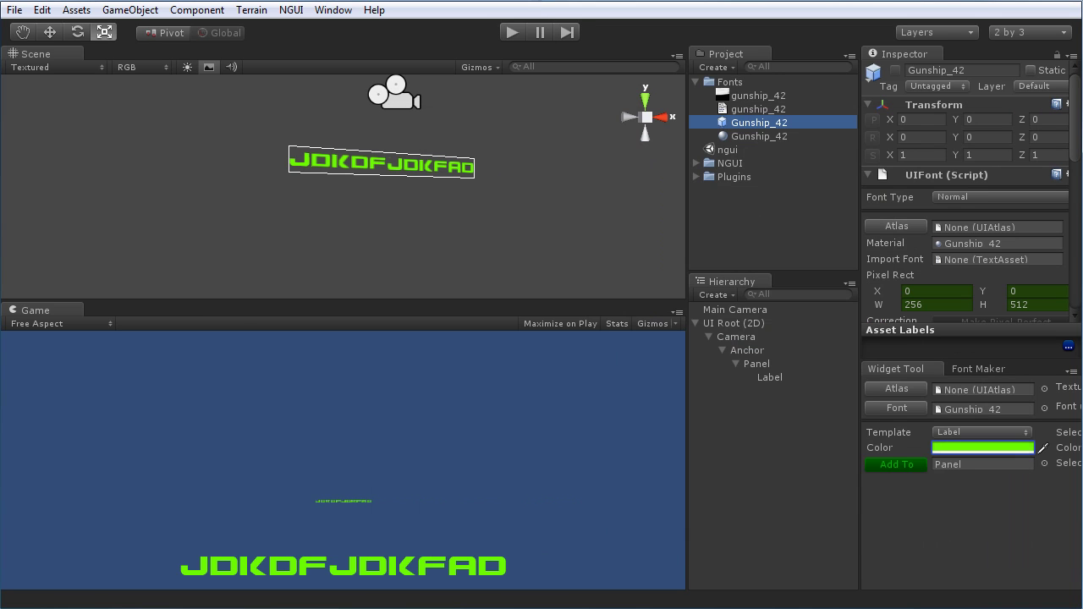